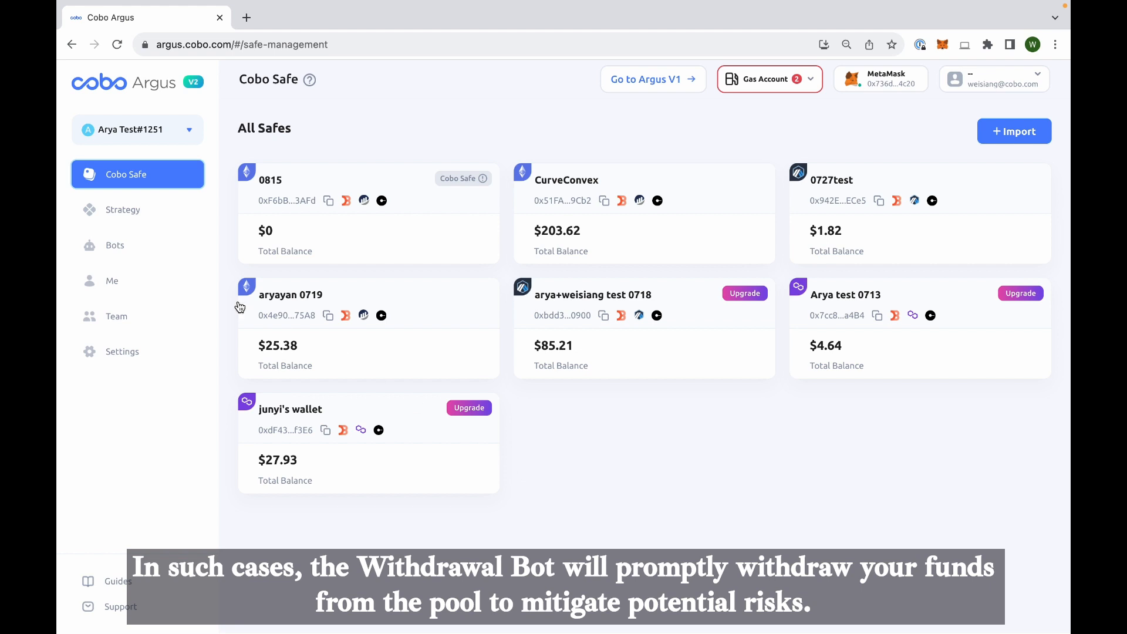
- Filter the strategy bots by the Withdrawal type and open the Curve-Convex stETH bot's details
click(117, 245)
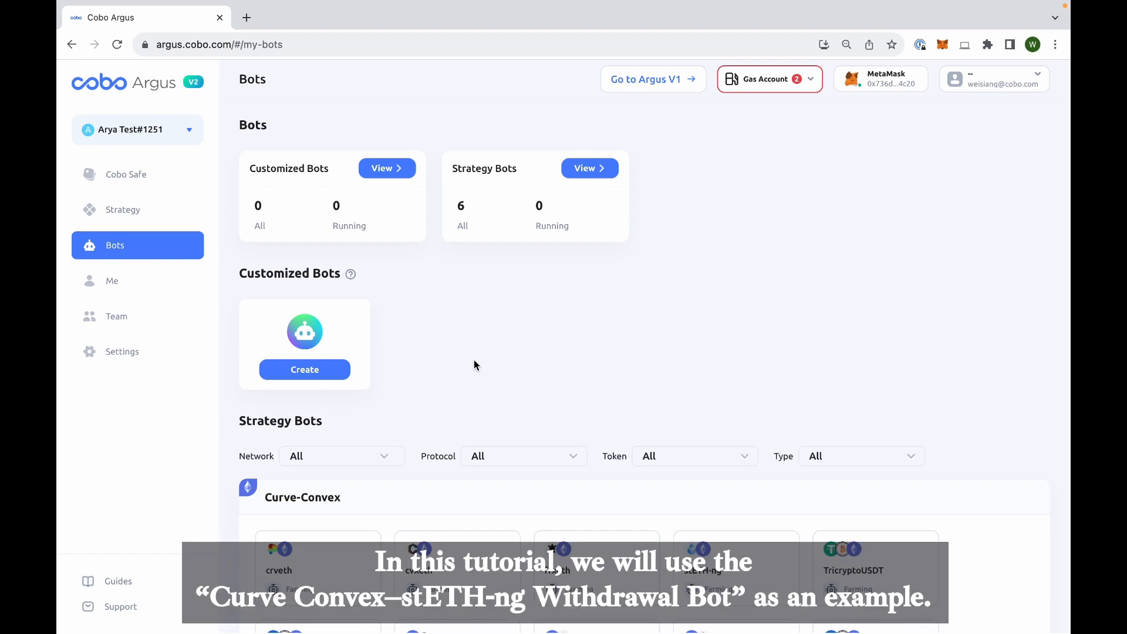
click(822, 458)
click(819, 558)
scroll(546, 478, down, 5)
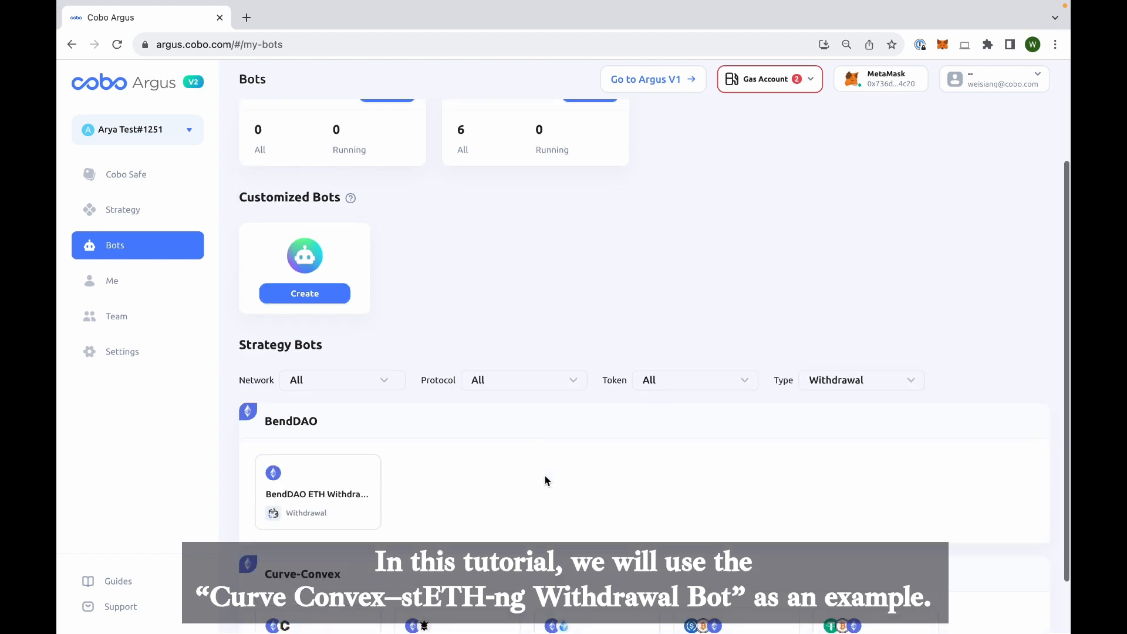
click(589, 581)
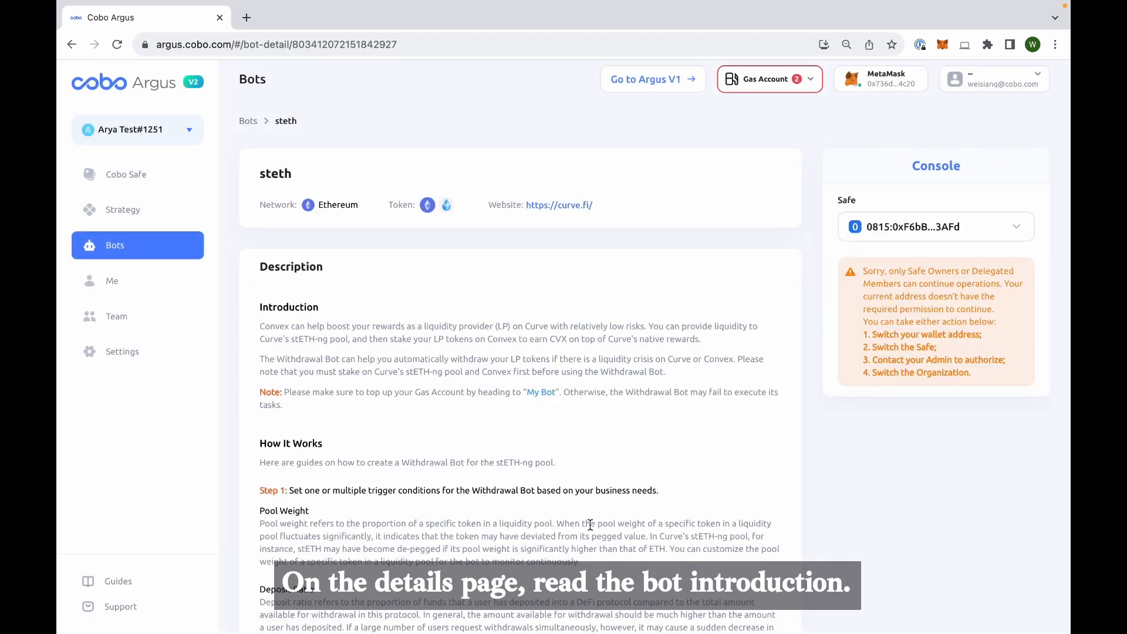
- Read the bot description, choose the CurveConvex Safe in the console, and start setting up the bot
scroll(590, 525, down, 4)
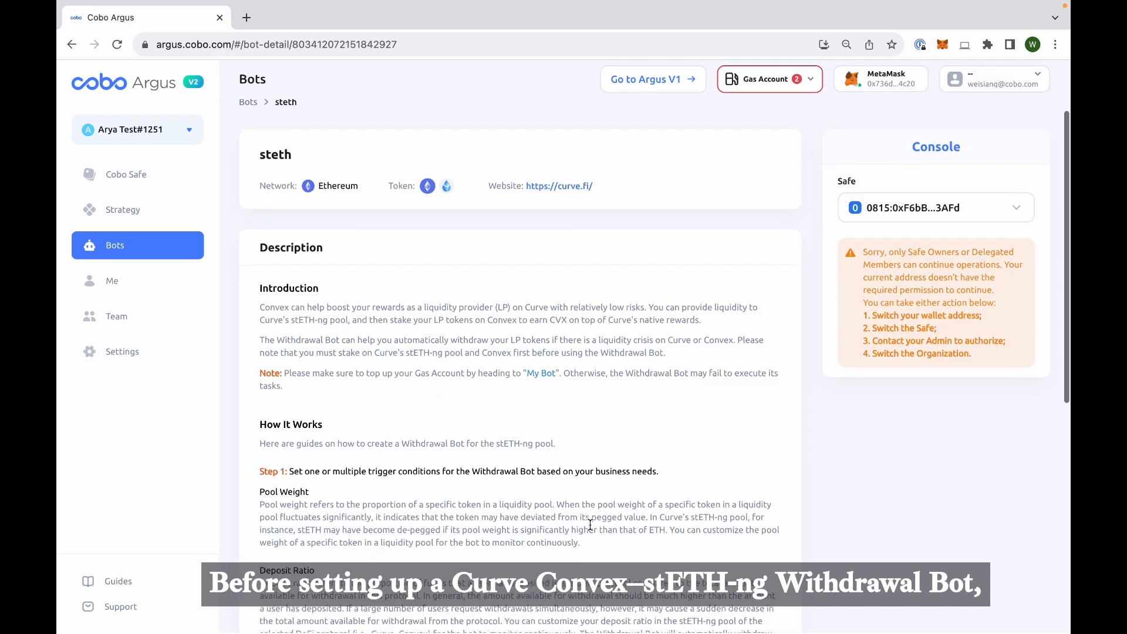
scroll(591, 529, down, 2)
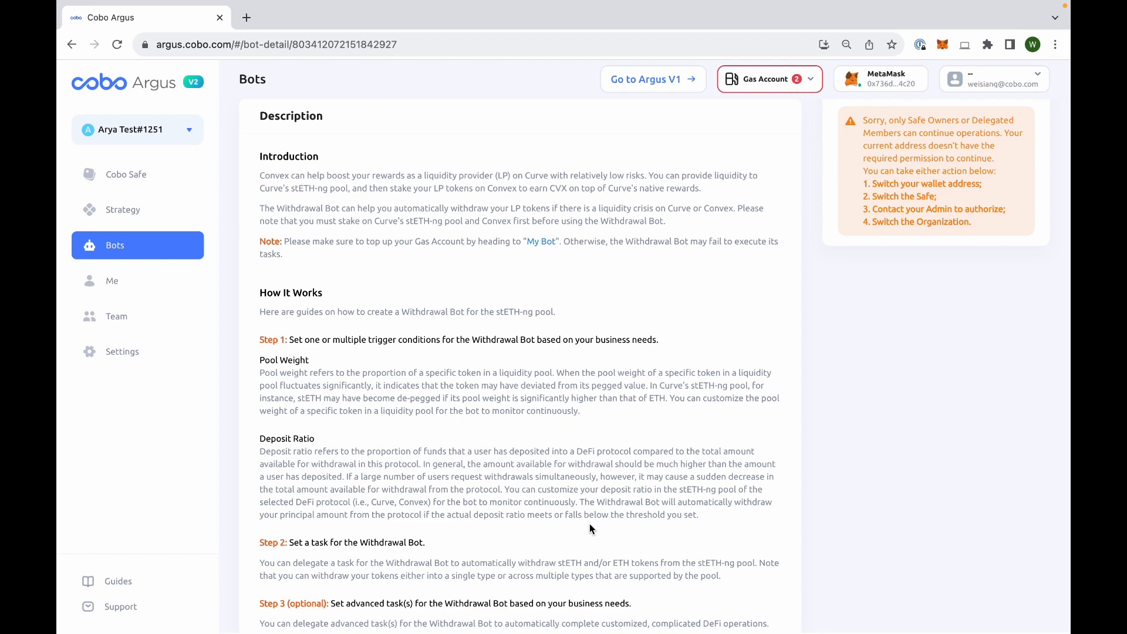
scroll(590, 526, up, 3)
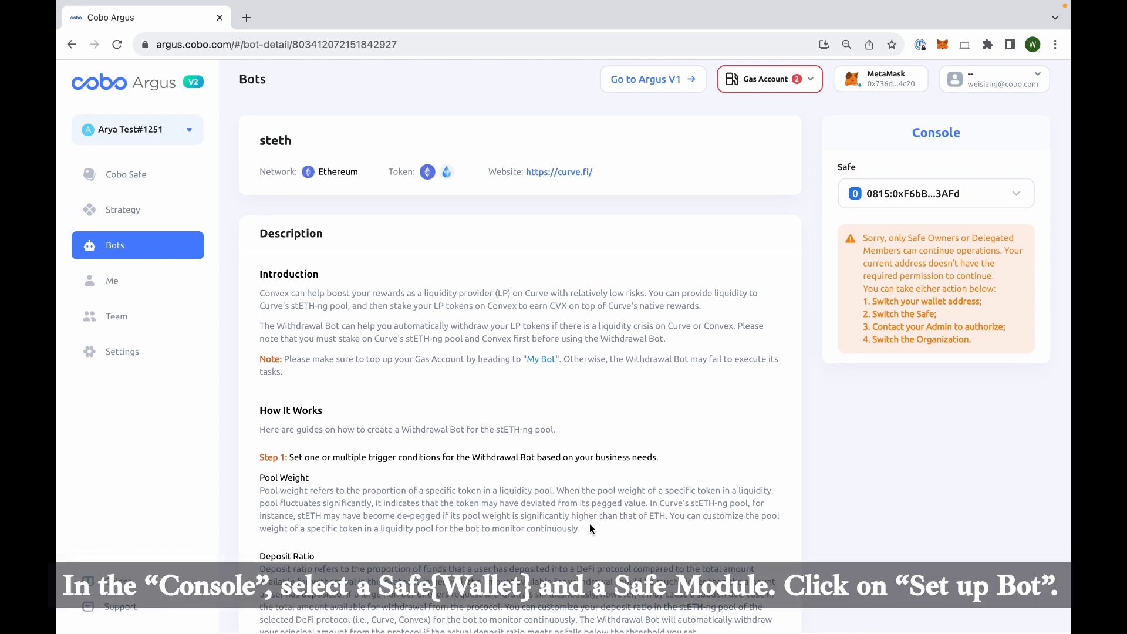
click(936, 200)
click(840, 269)
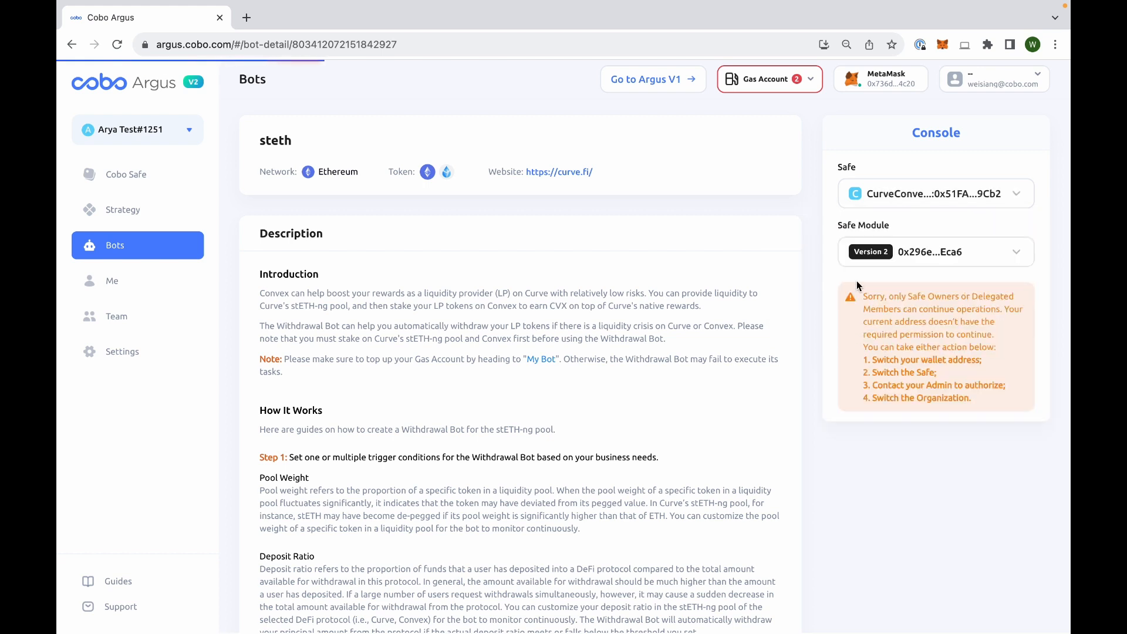
click(912, 350)
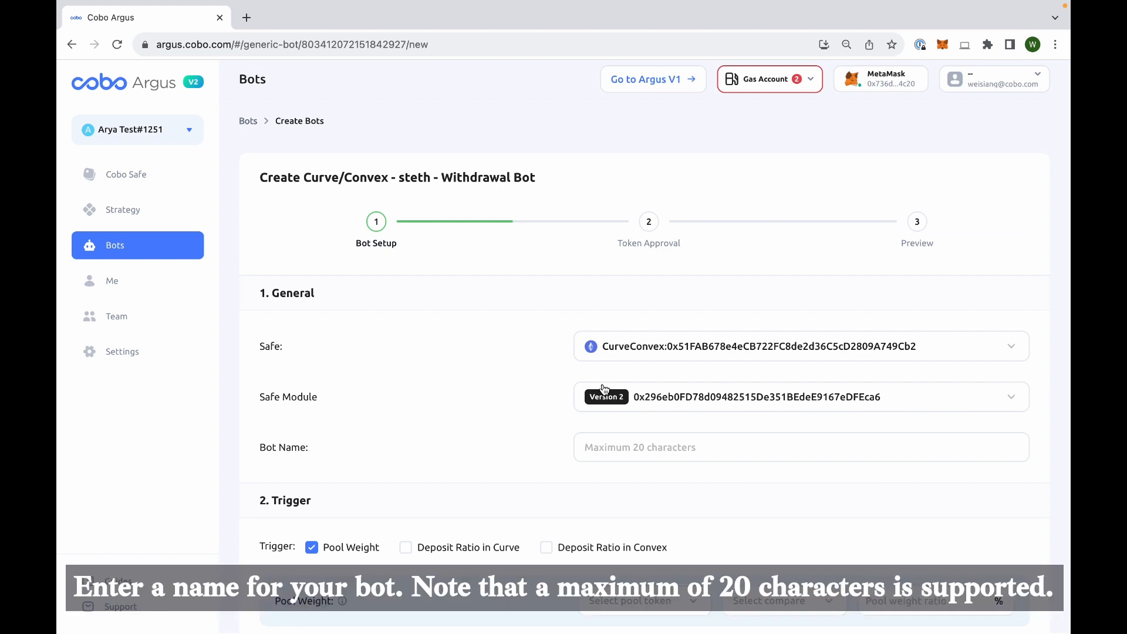
- Name the withdrawal bot "curve"
click(598, 446)
text(cu)
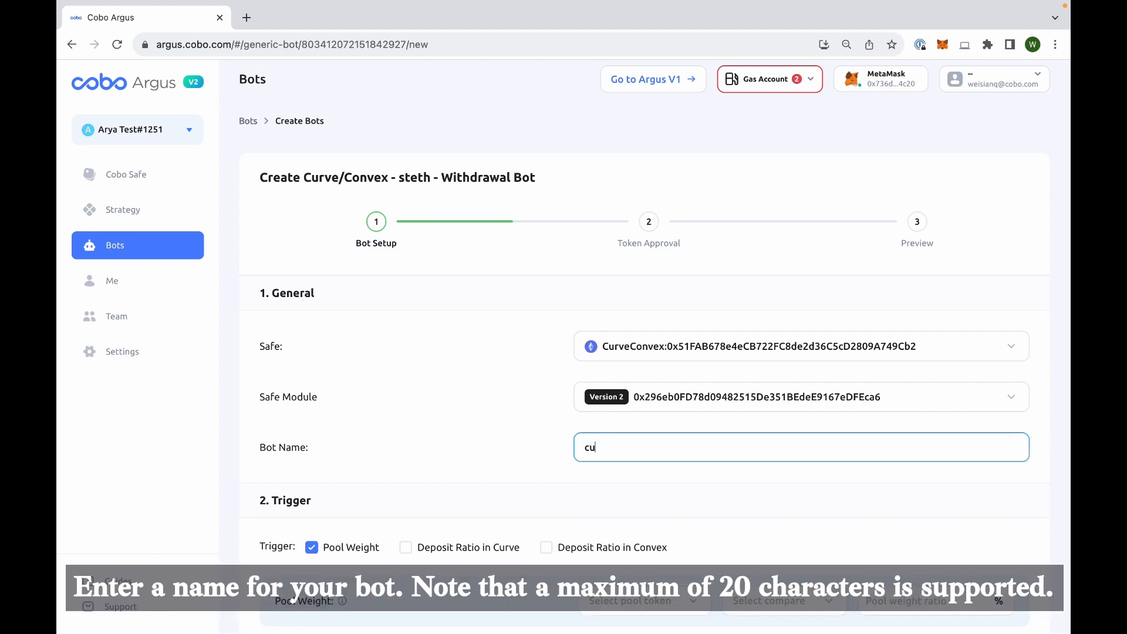
text(rve)
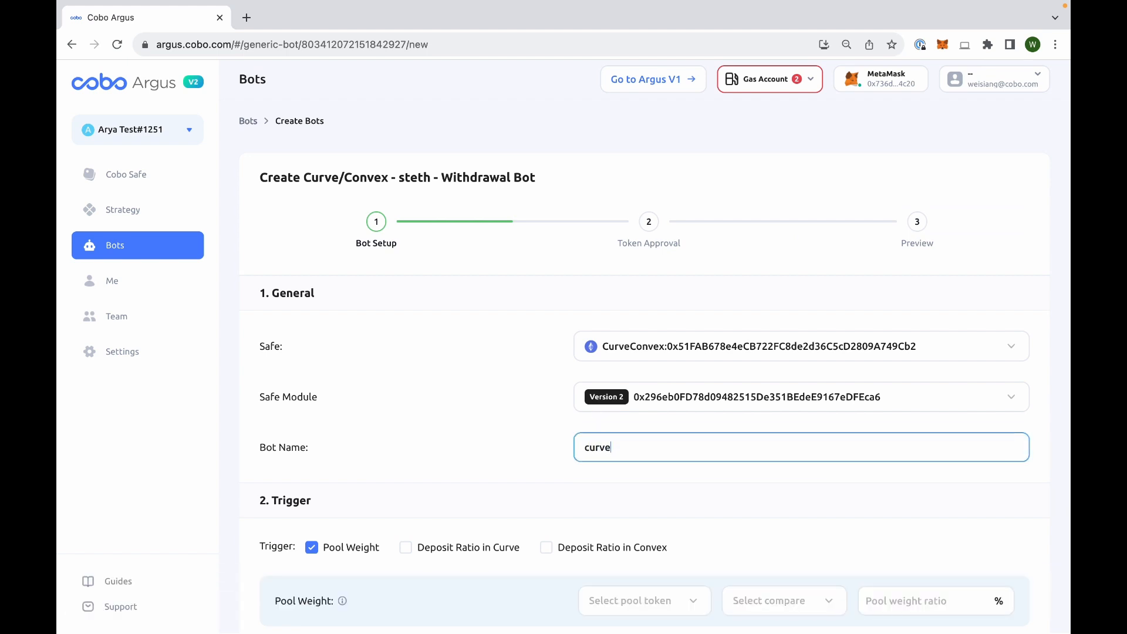
- Enable the Deposit Ratio in Curve and Deposit Ratio in Convex triggers alongside Pool Weight
scroll(655, 366, down, 2)
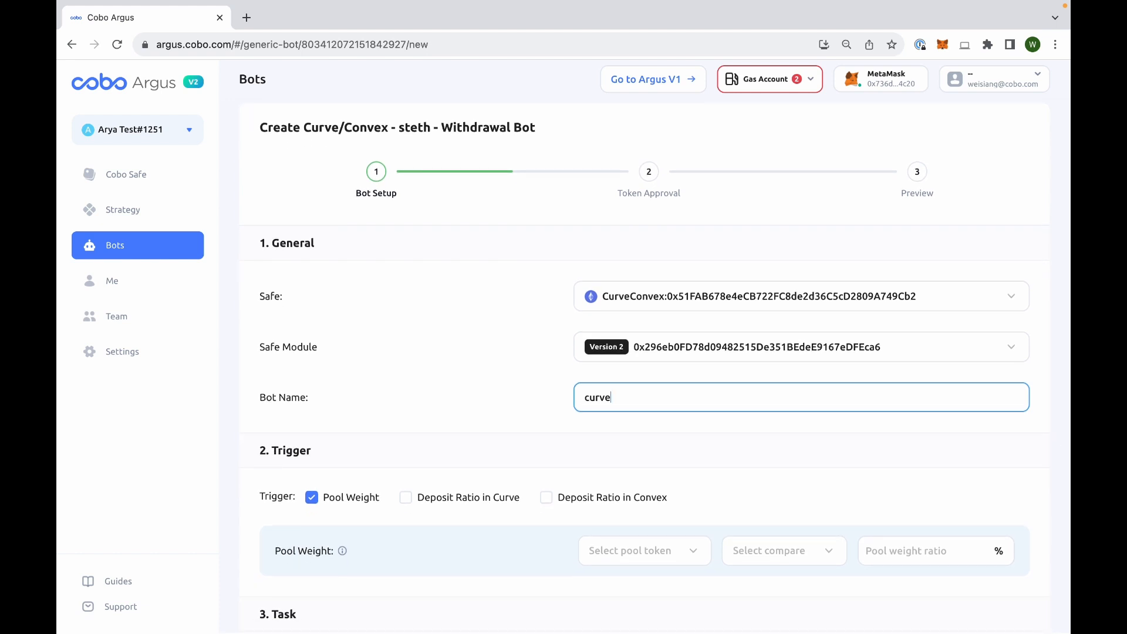
scroll(655, 365, down, 2)
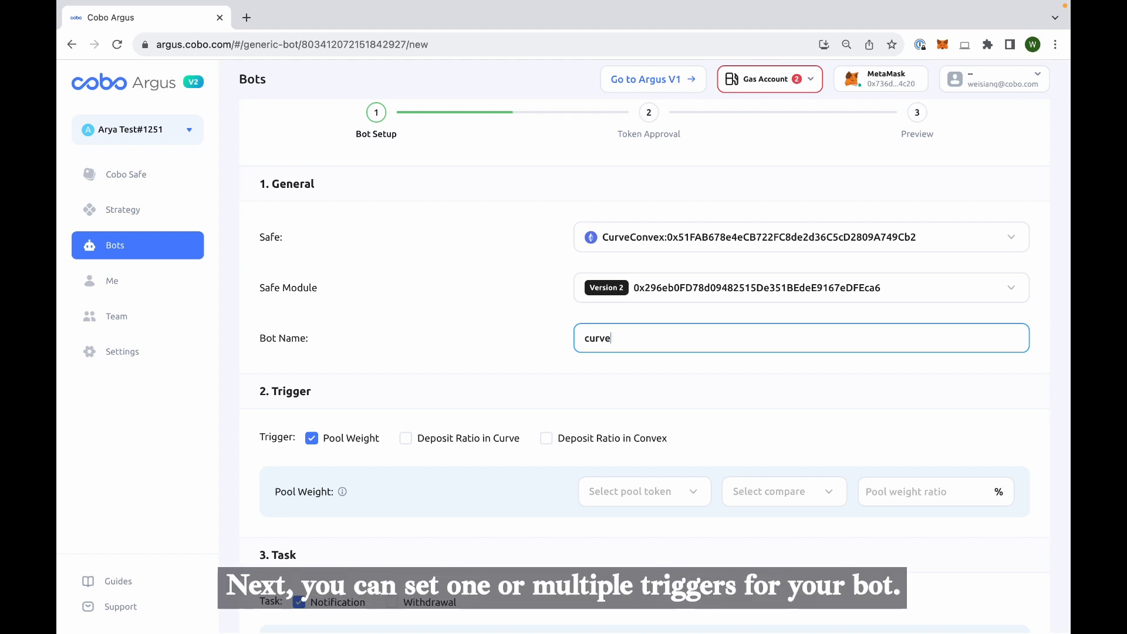
scroll(448, 456, down, 1)
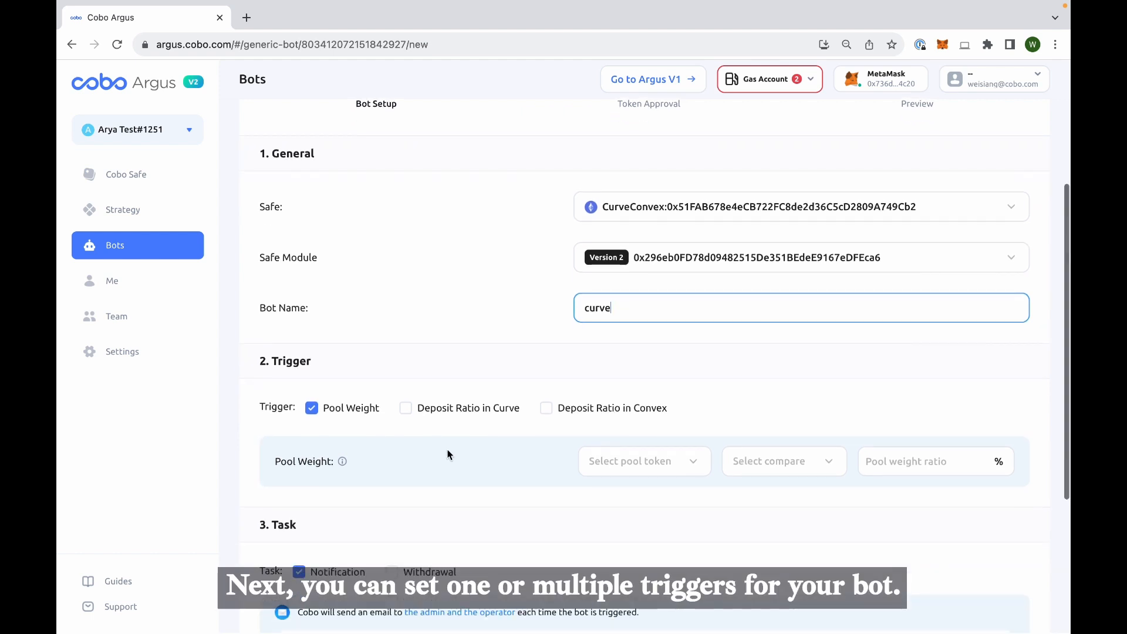
click(406, 410)
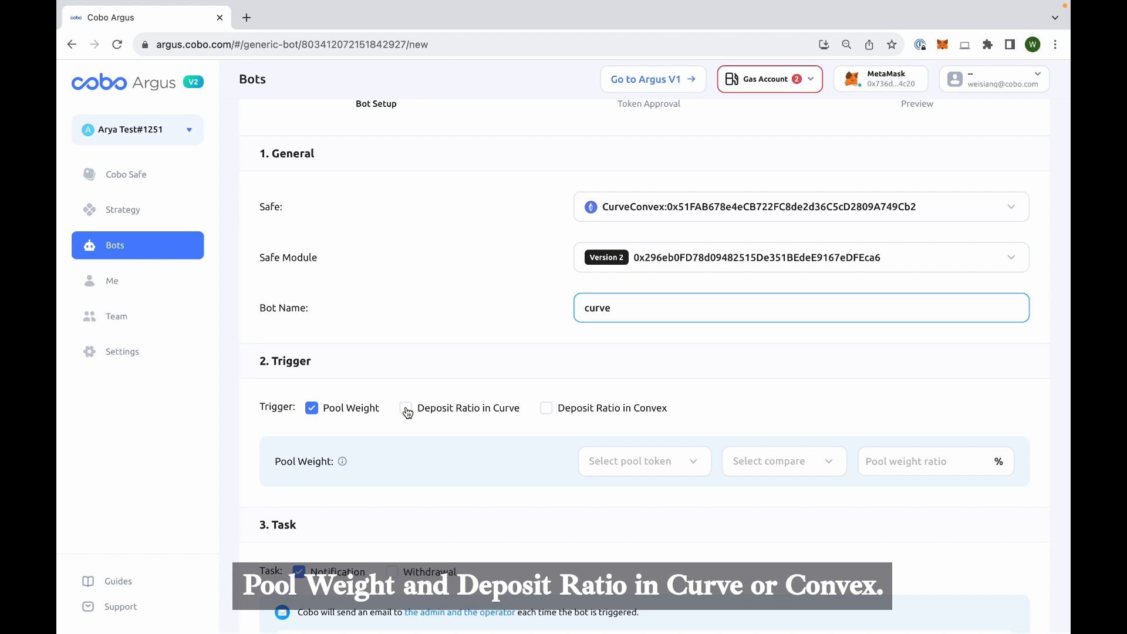
click(546, 410)
- Set the Pool Weight trigger to ETH <= 50%
scroll(548, 412, down, 2)
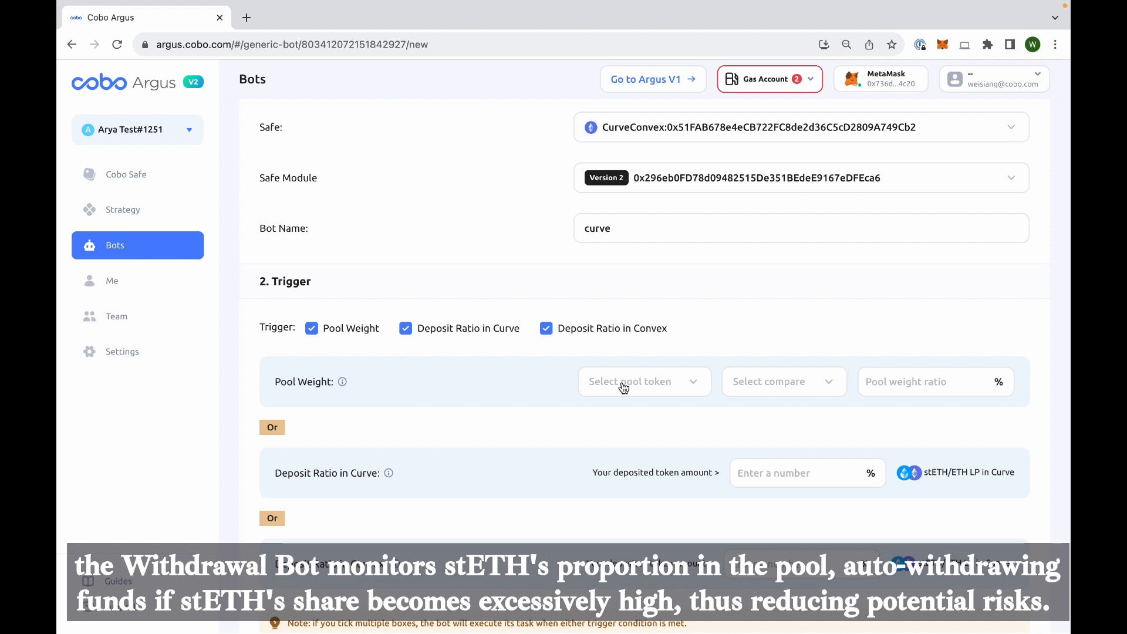
click(624, 387)
click(626, 414)
click(779, 384)
click(742, 437)
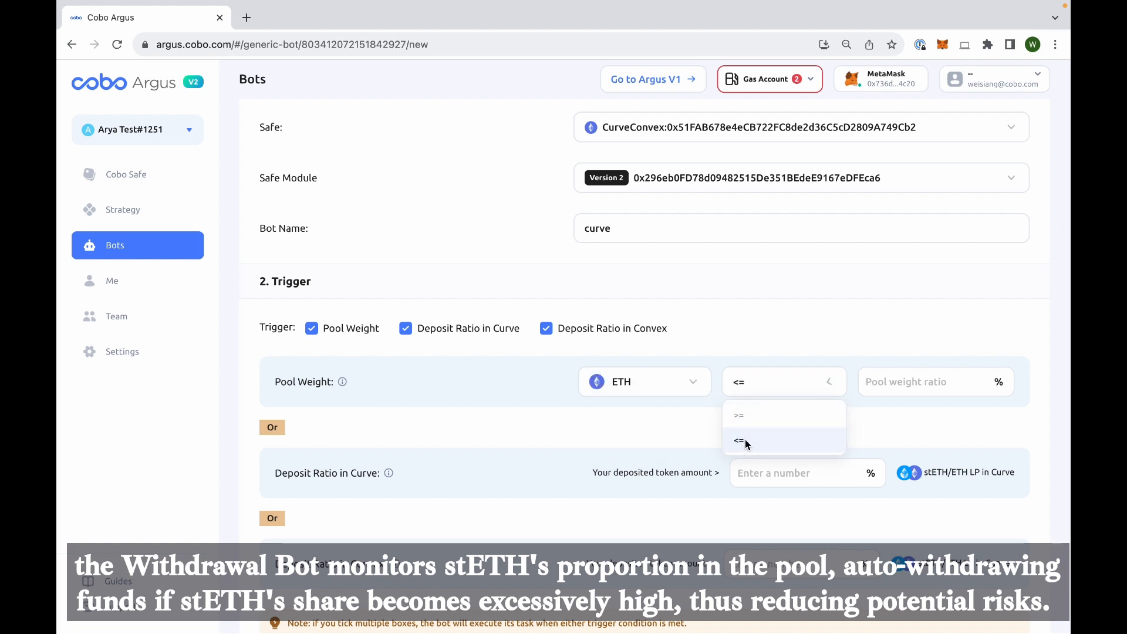
text(5)
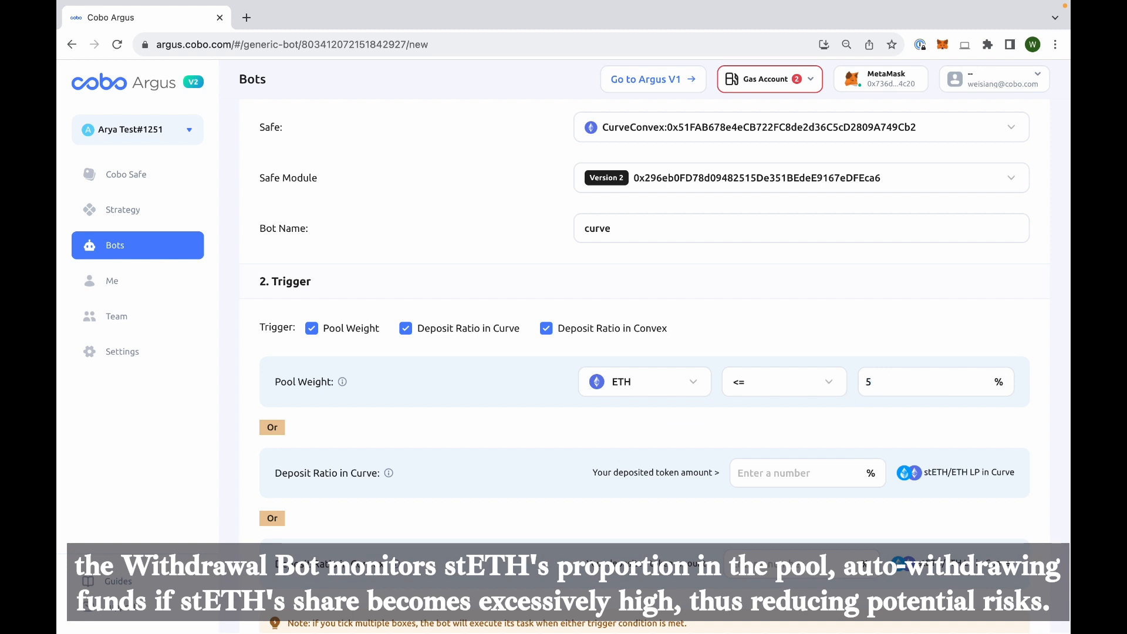
text(0)
- Set the deposit ratio thresholds to 5% in Curve and 2% in Convex
scroll(769, 471, down, 2)
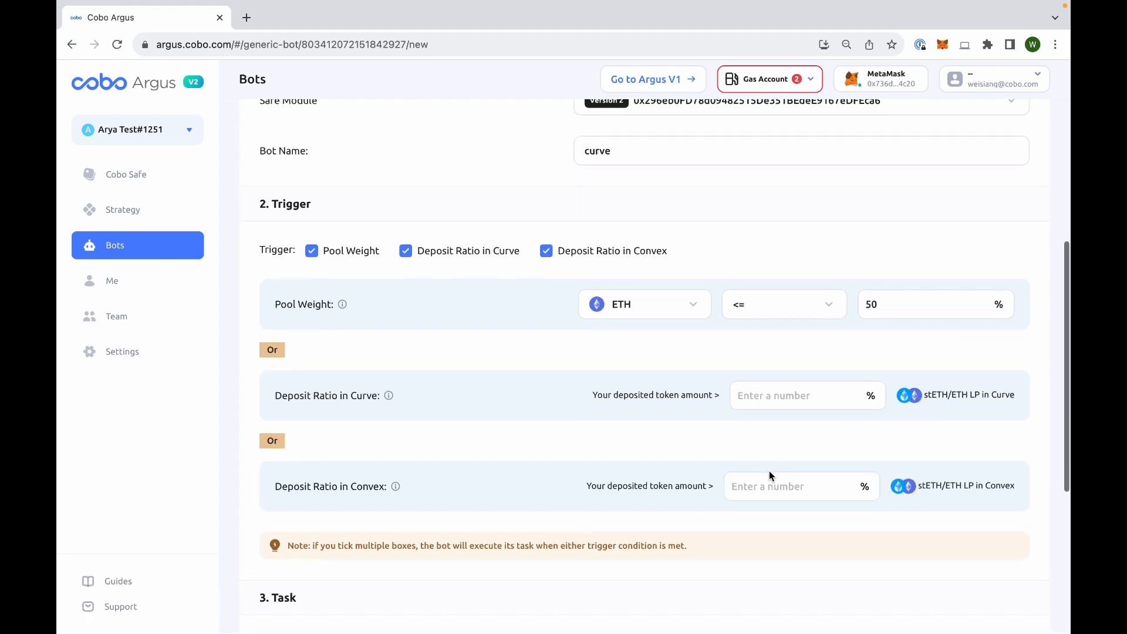
scroll(769, 475, down, 1)
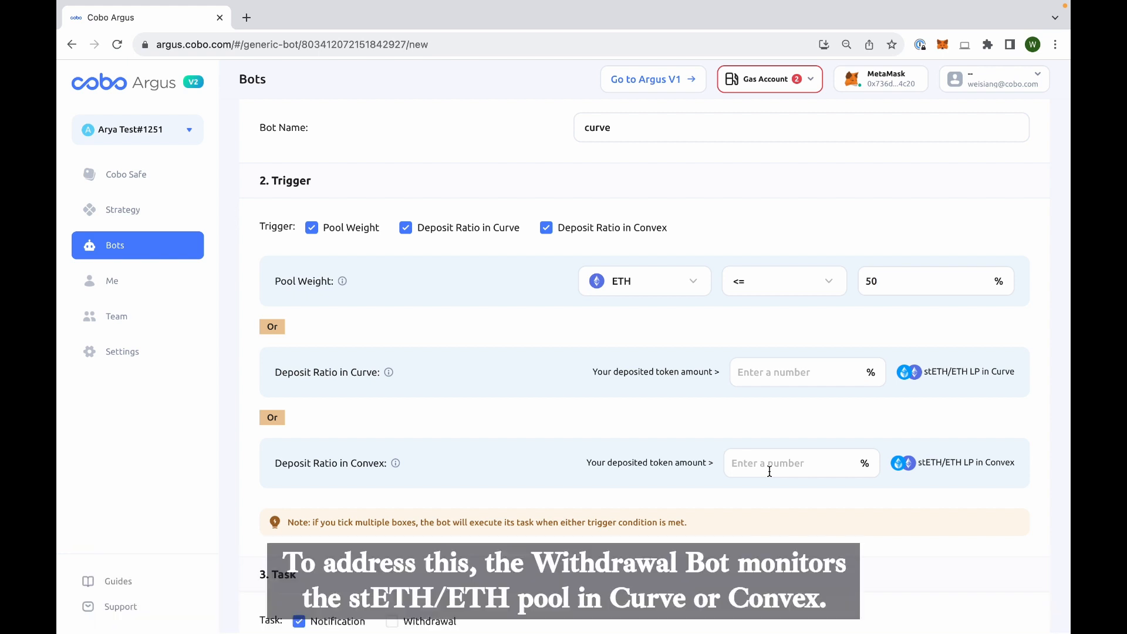
click(778, 378)
text(5)
click(768, 461)
text(5)
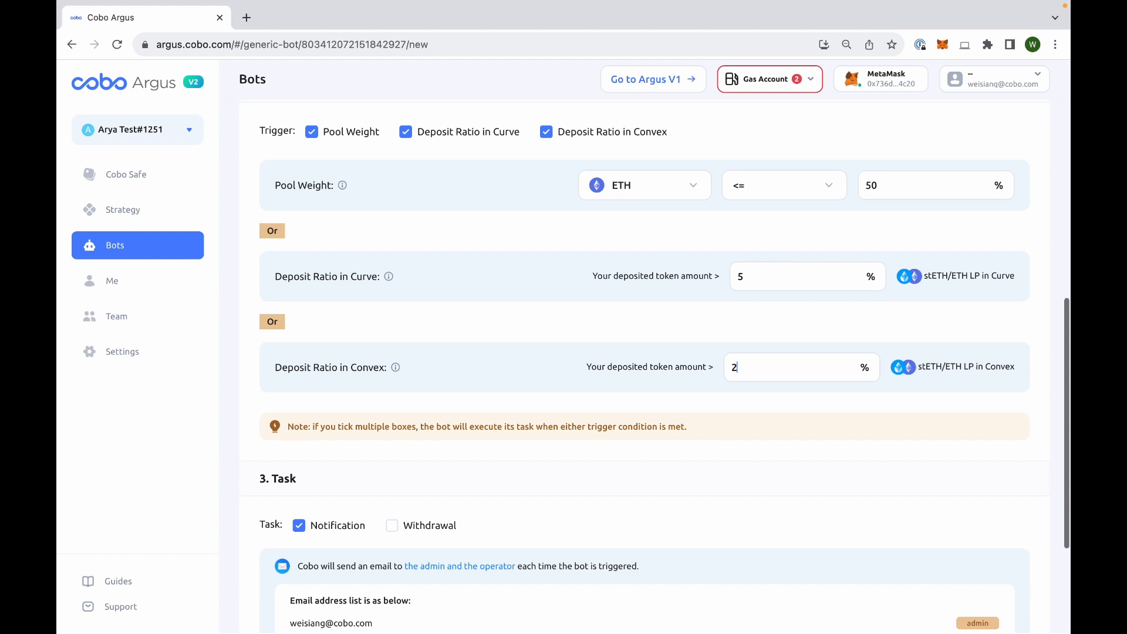
- Expand the full list of notification recipients and add the Withdrawal task while keeping Notification enabled
scroll(645, 364, down, 1)
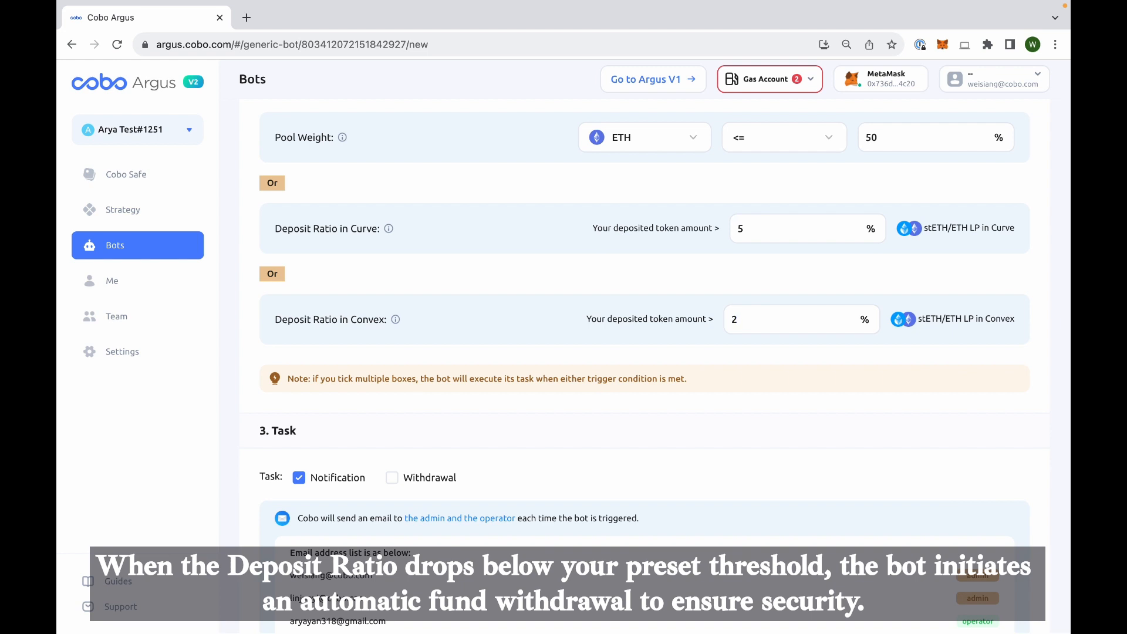
scroll(644, 364, down, 1)
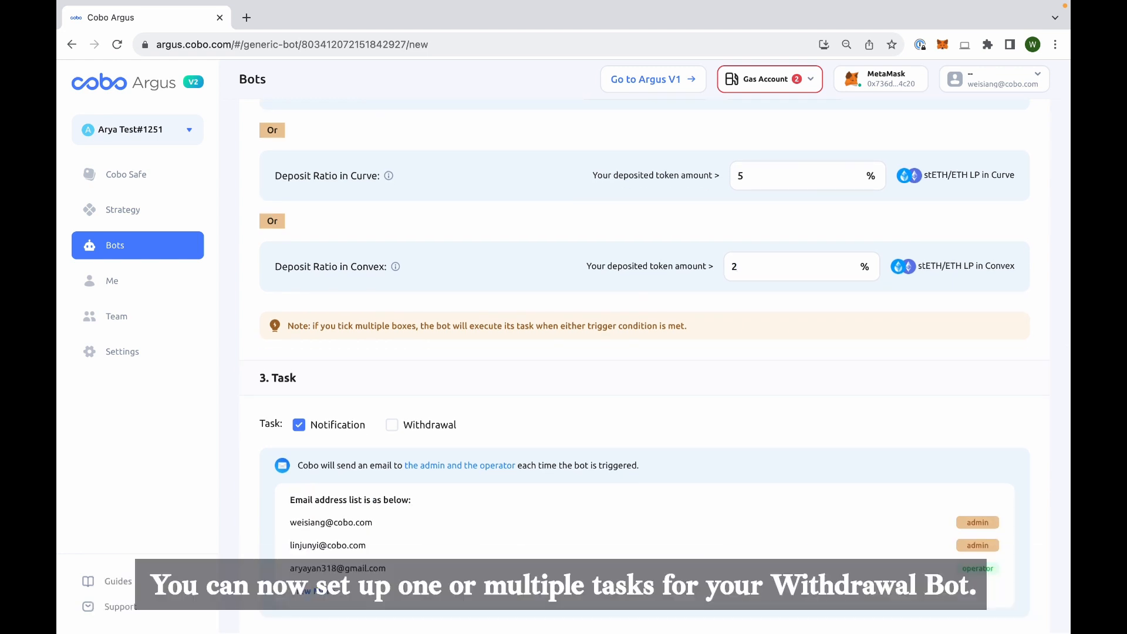
scroll(424, 442, down, 1)
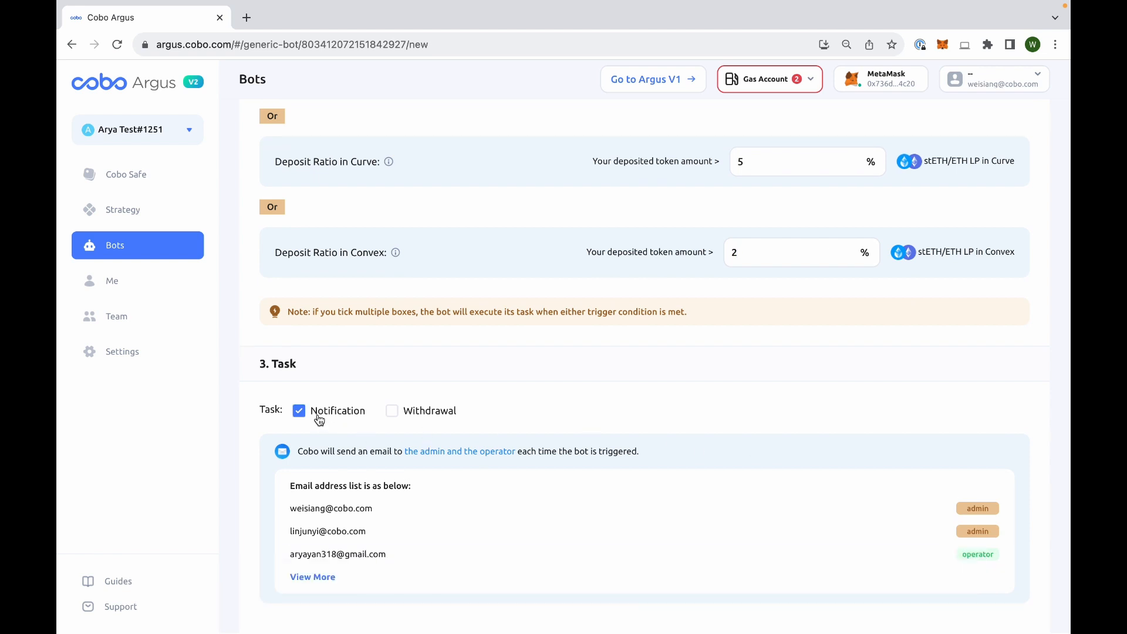
click(299, 410)
click(300, 540)
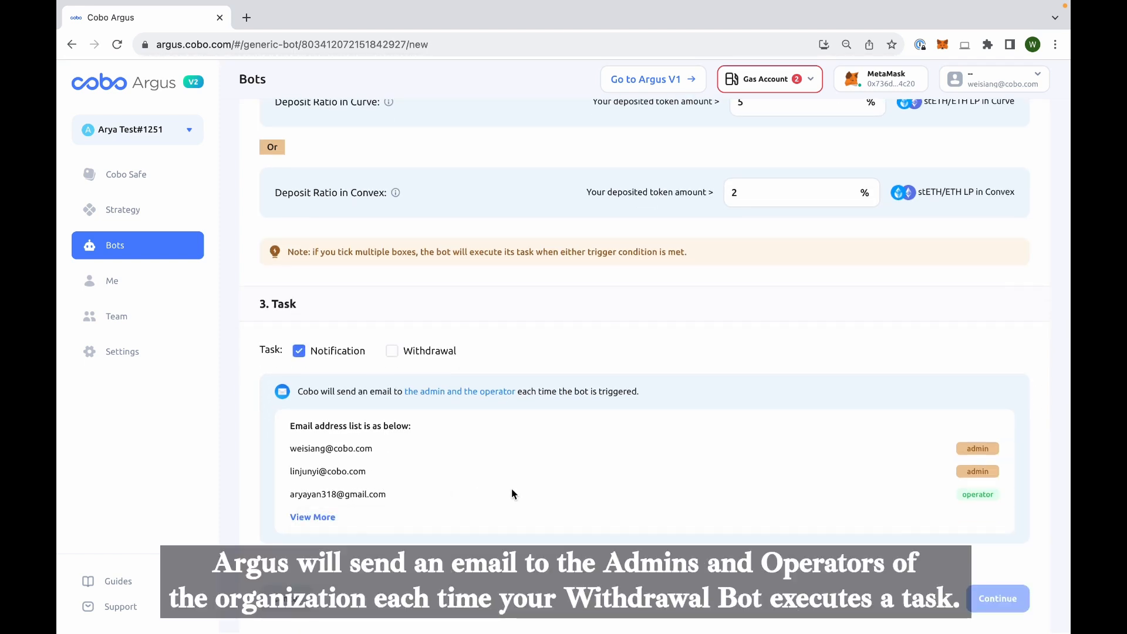
click(297, 518)
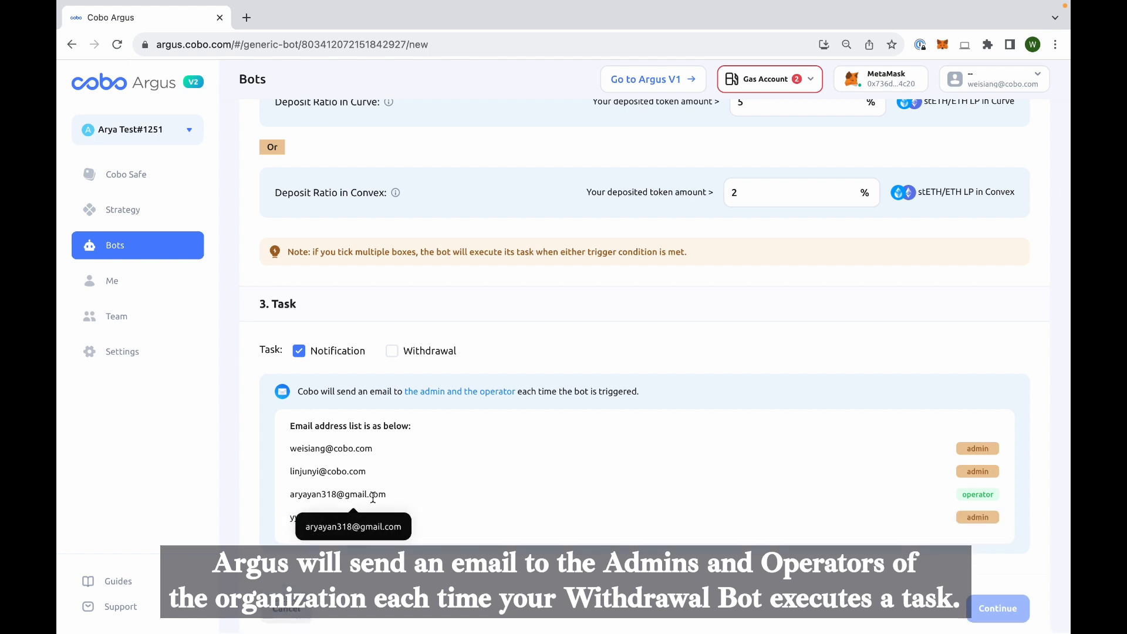
click(397, 359)
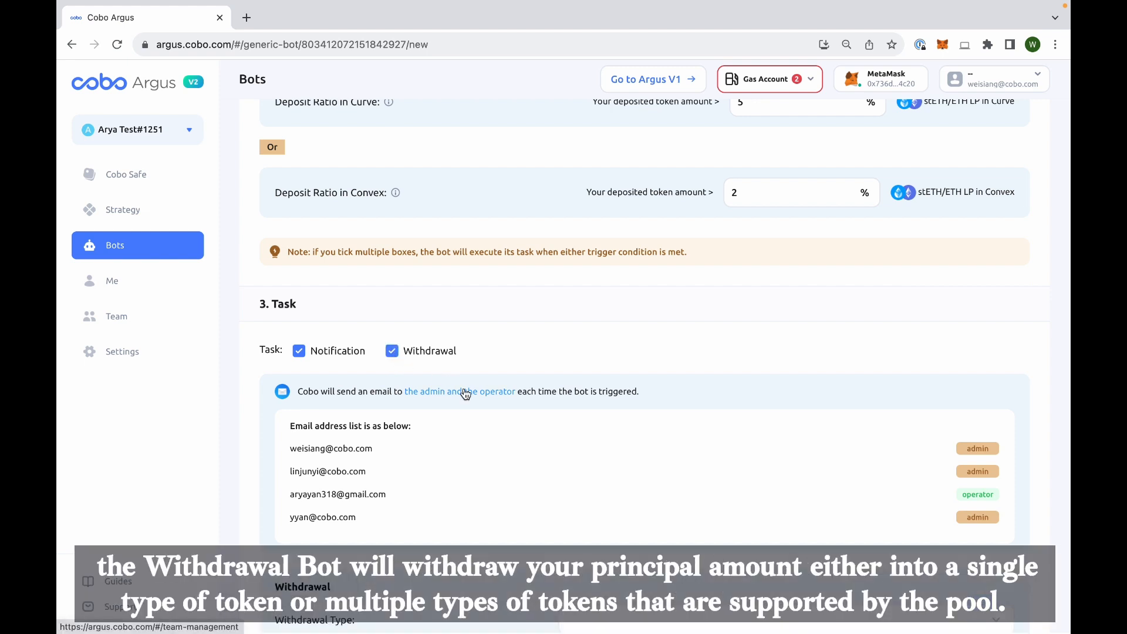
- Choose ETH + stETH as the withdrawal type and set a custom slippage control of 5%
scroll(465, 393, down, 2)
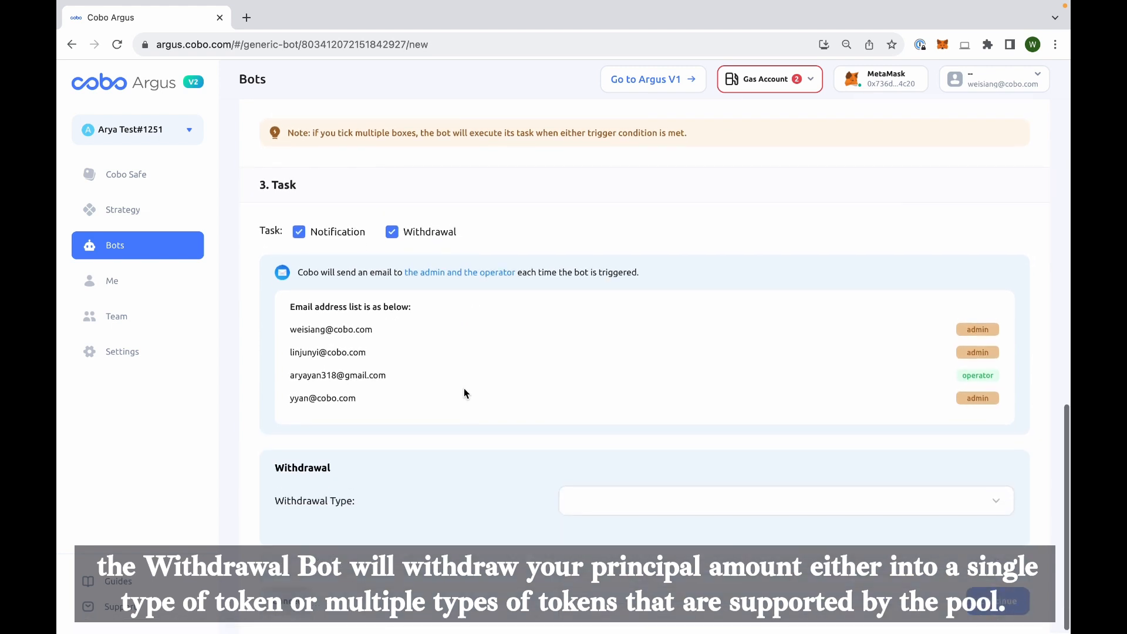
click(630, 509)
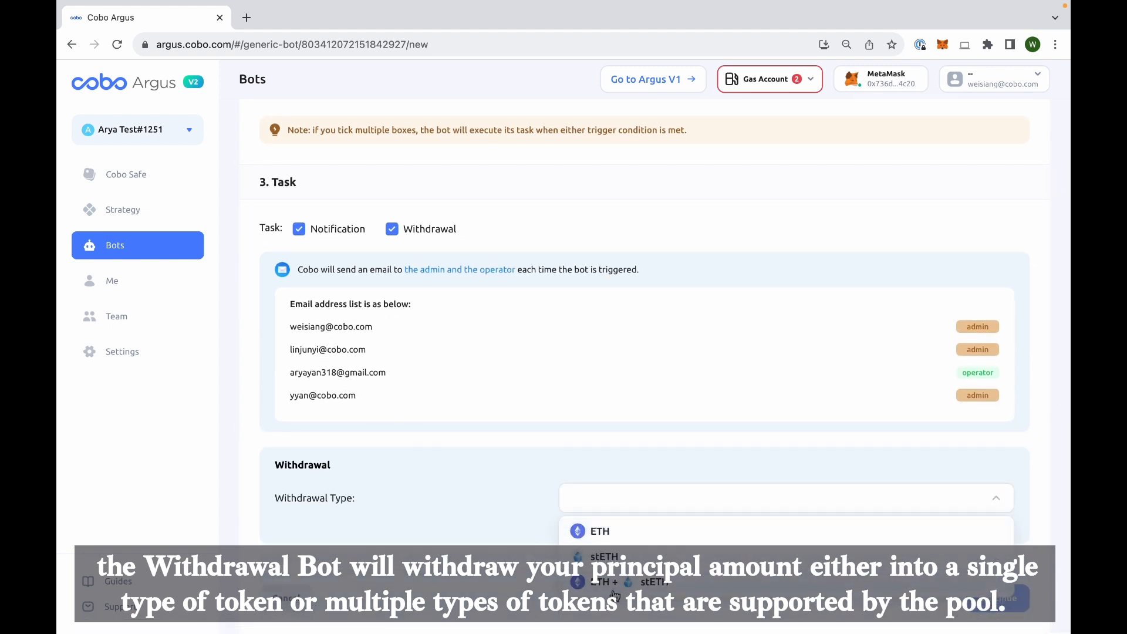
click(612, 583)
scroll(584, 464, down, 1)
scroll(584, 469, down, 1)
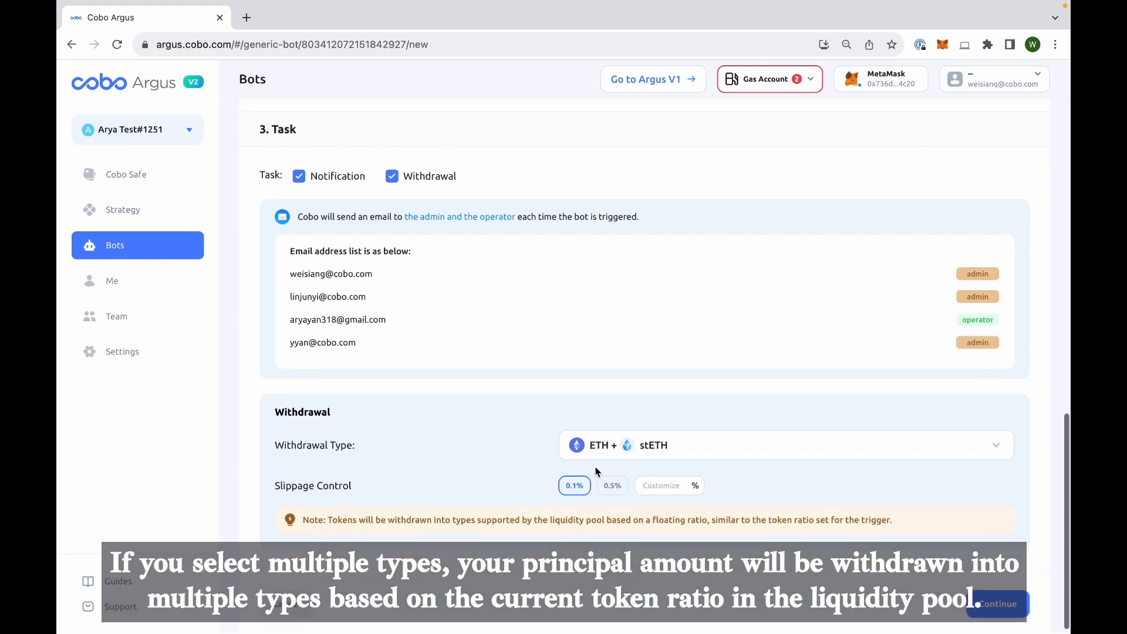
text(5)
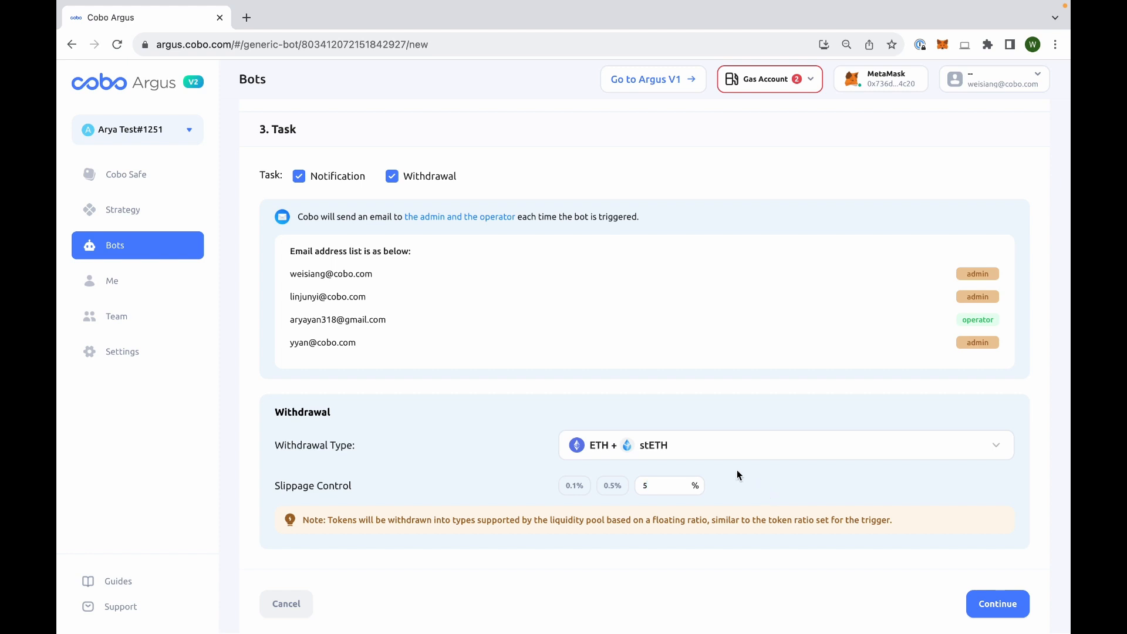
- Change the withdrawal type to ETH only
click(695, 453)
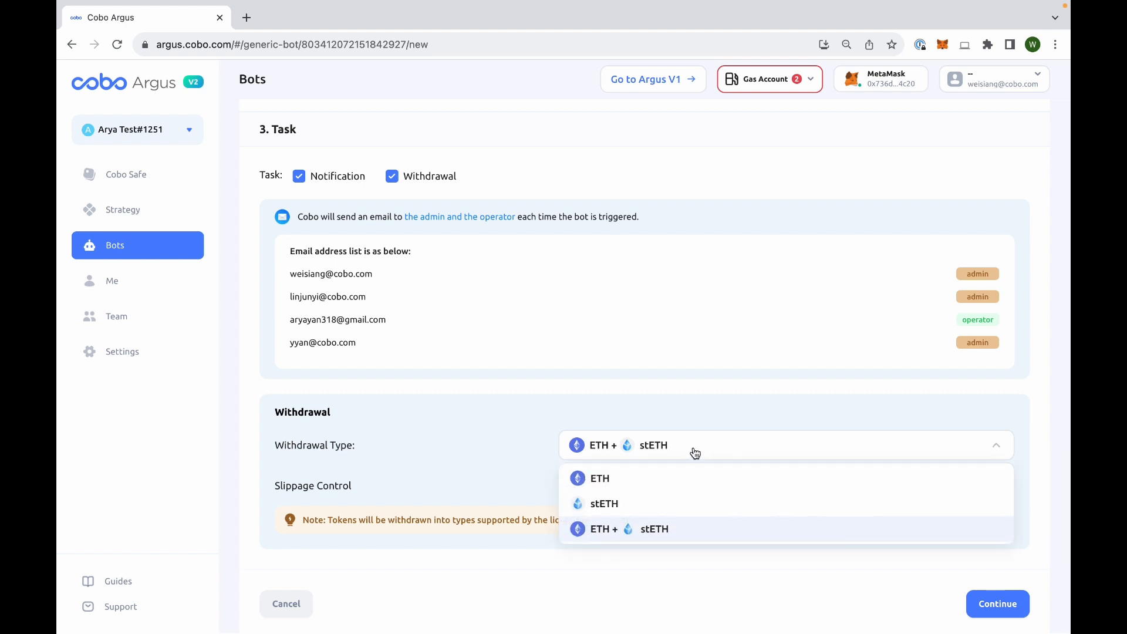
click(646, 477)
click(668, 487)
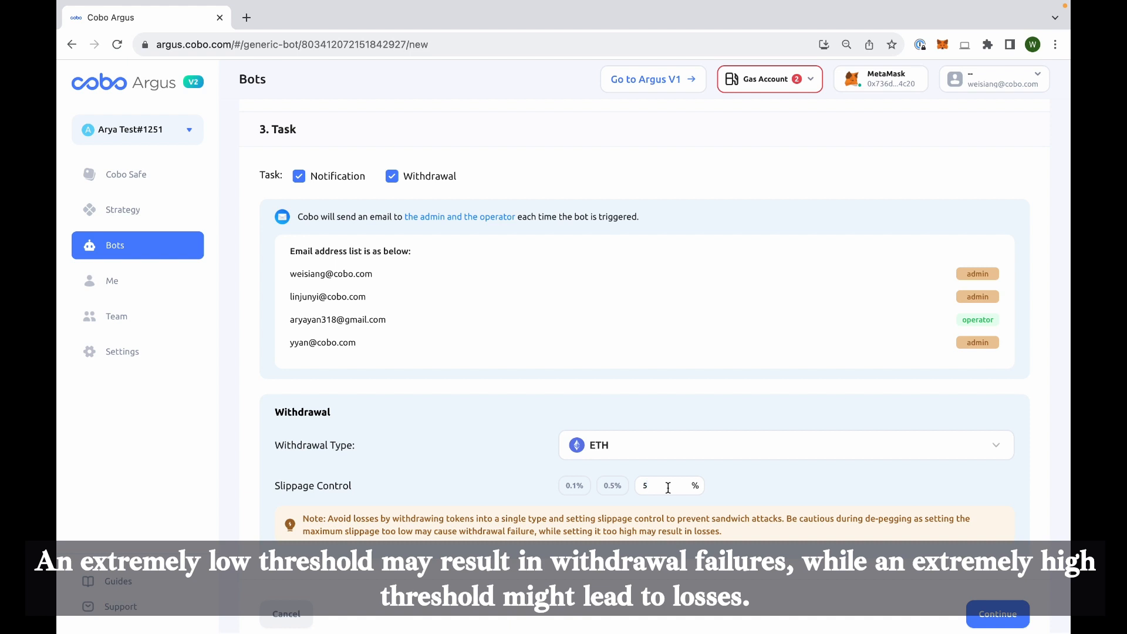
- Continue through Token Approval to the Preview stage and review the bot's general, trigger and task settings
scroll(669, 487, down, 1)
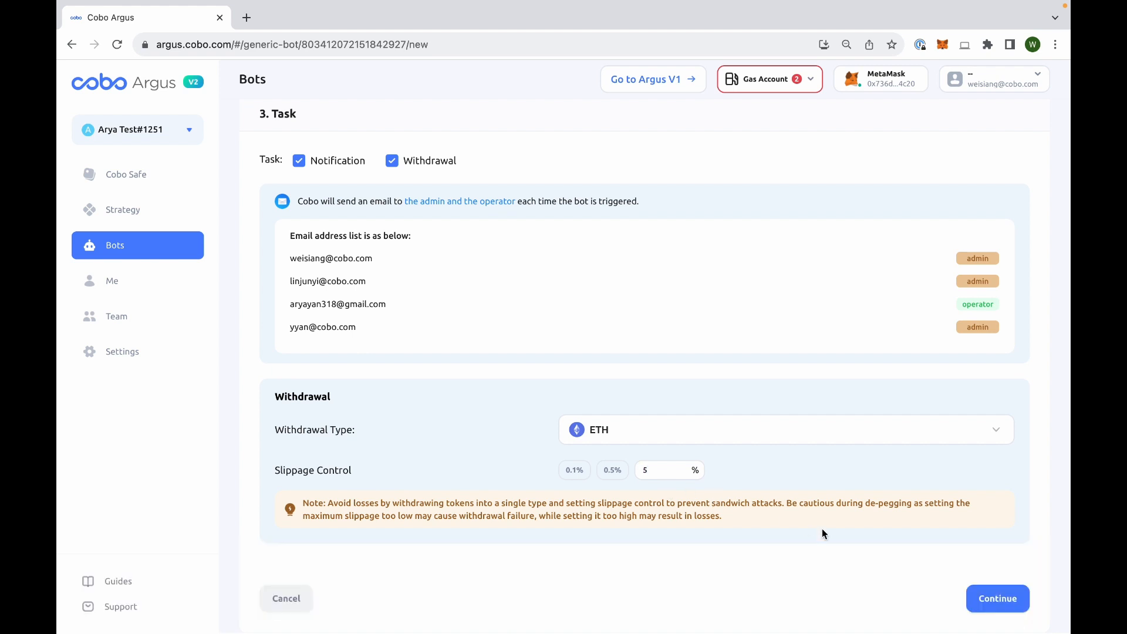
click(991, 601)
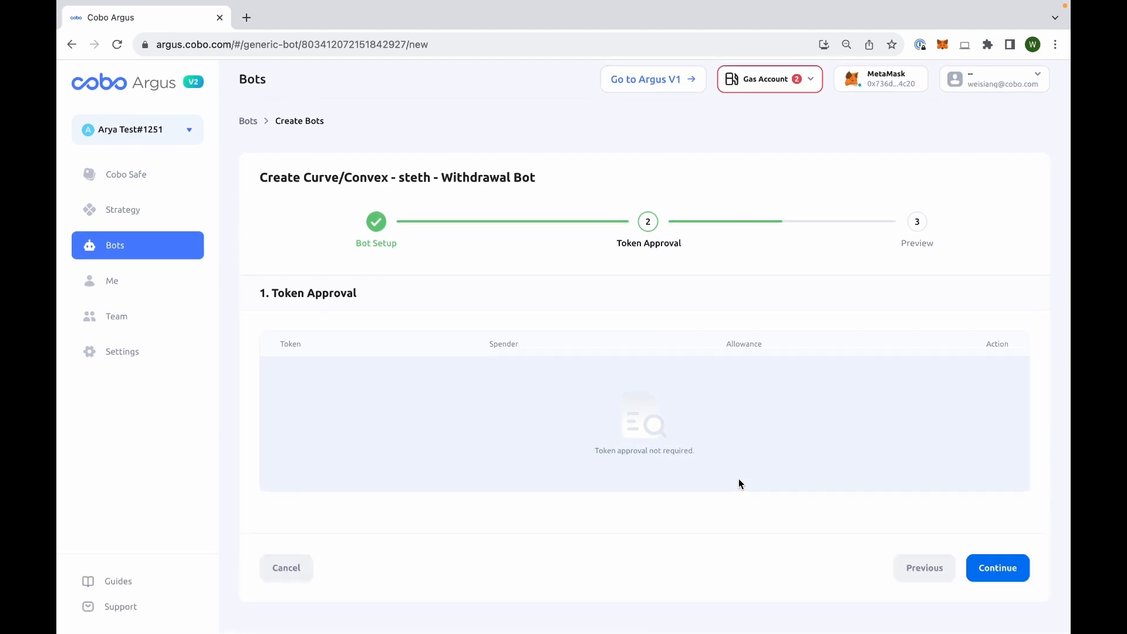
click(988, 571)
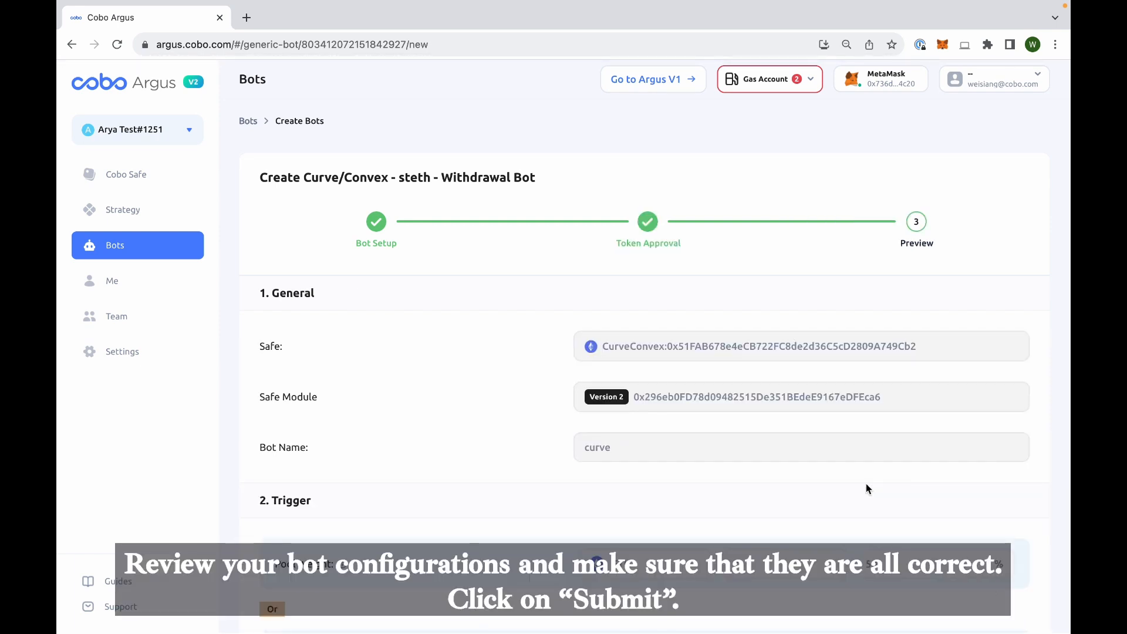
scroll(758, 438, down, 2)
scroll(757, 437, down, 14)
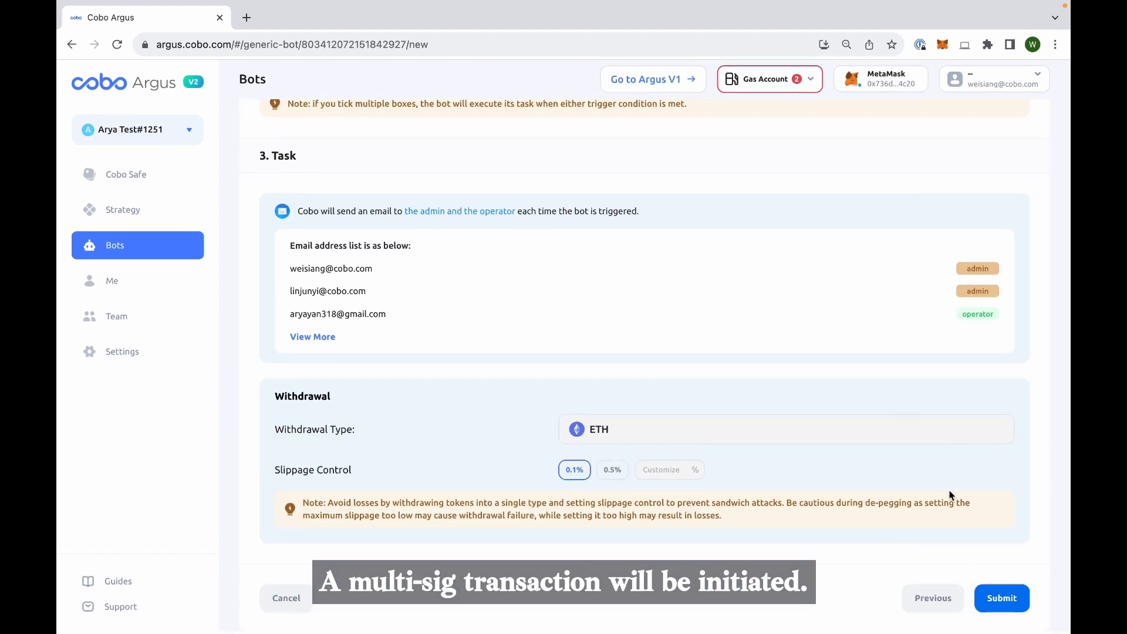
- Submit the withdrawal bot and sign the resulting SafeTx signature request in MetaMask after reading through its data
click(1004, 603)
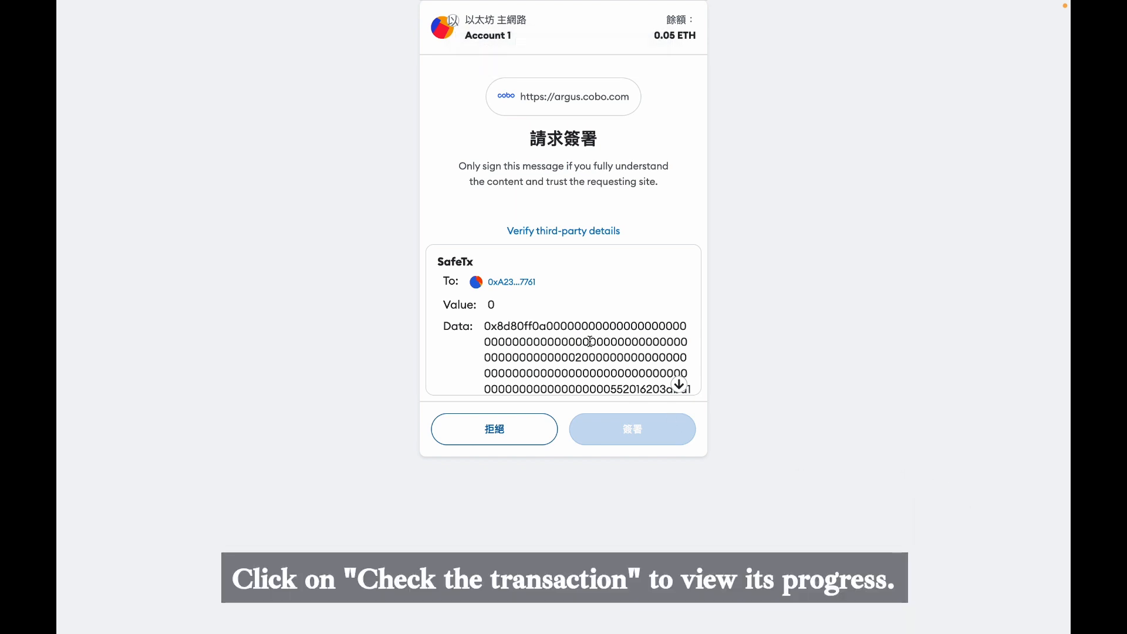
scroll(589, 341, down, 10)
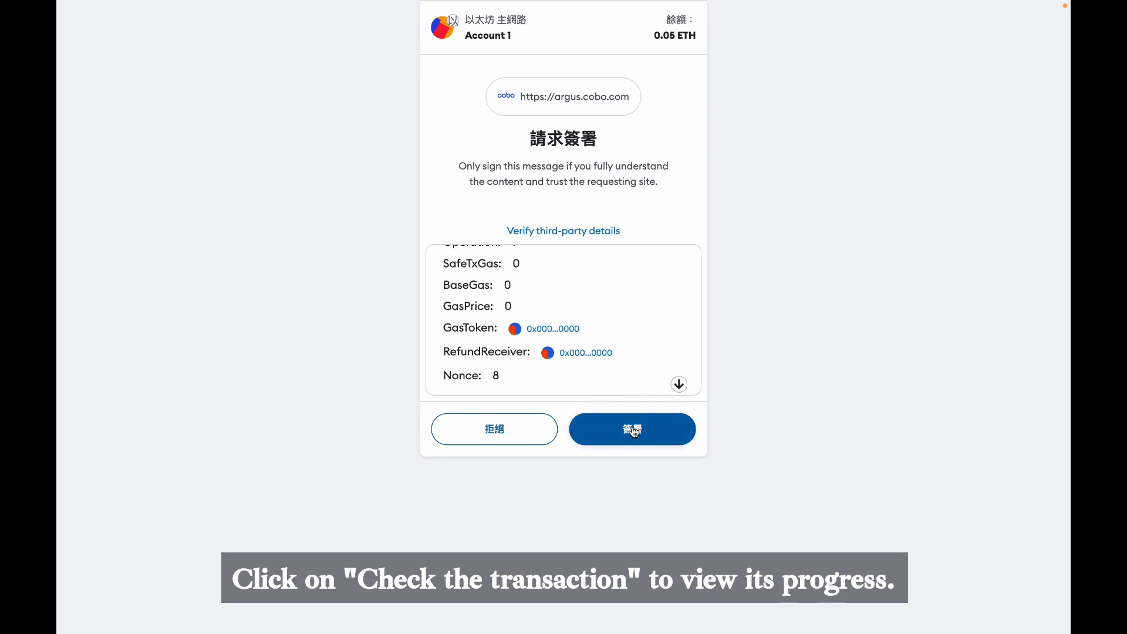
click(634, 430)
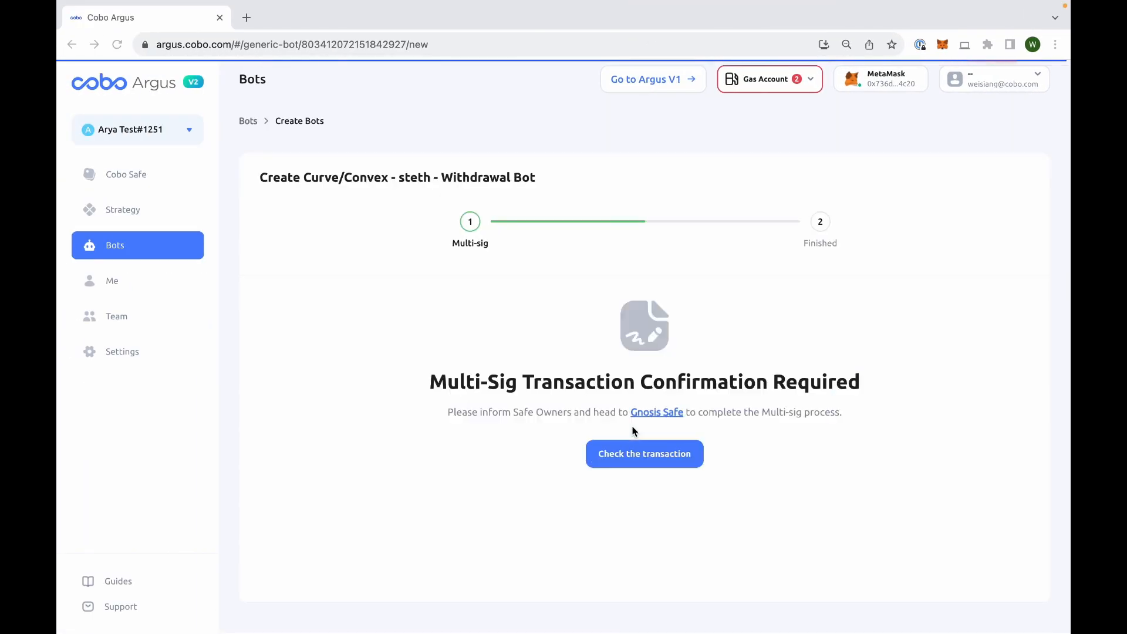
- Check the pending multi-sig transaction in Safe{Wallet}, execute it and confirm the execution with its gas fee in MetaMask
click(631, 453)
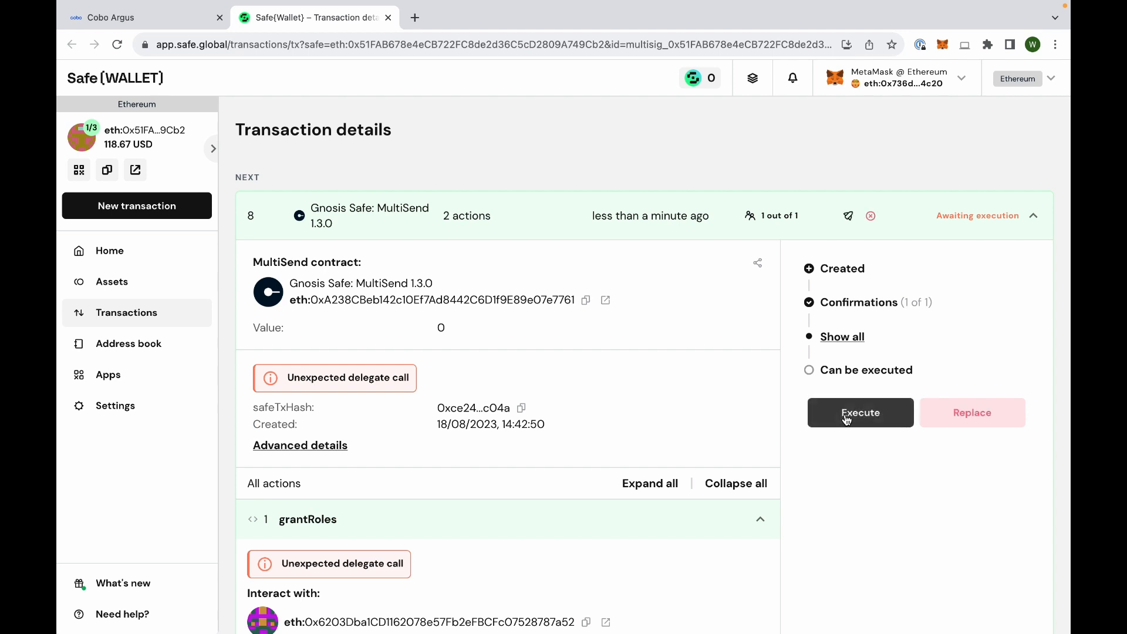
click(846, 418)
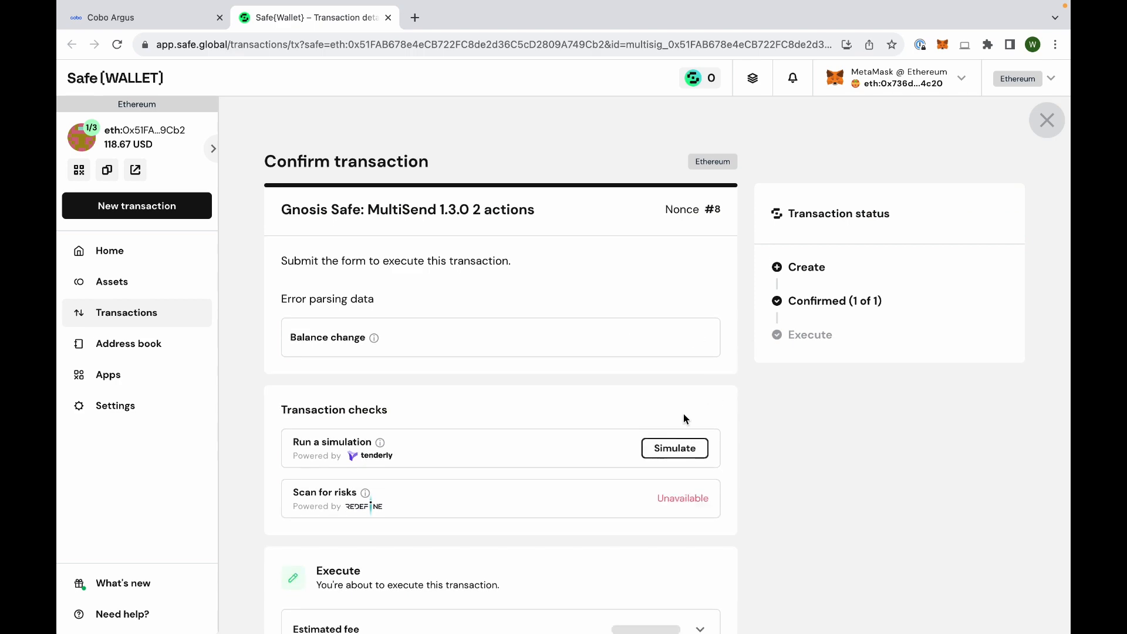
scroll(657, 429, down, 5)
scroll(657, 428, down, 10)
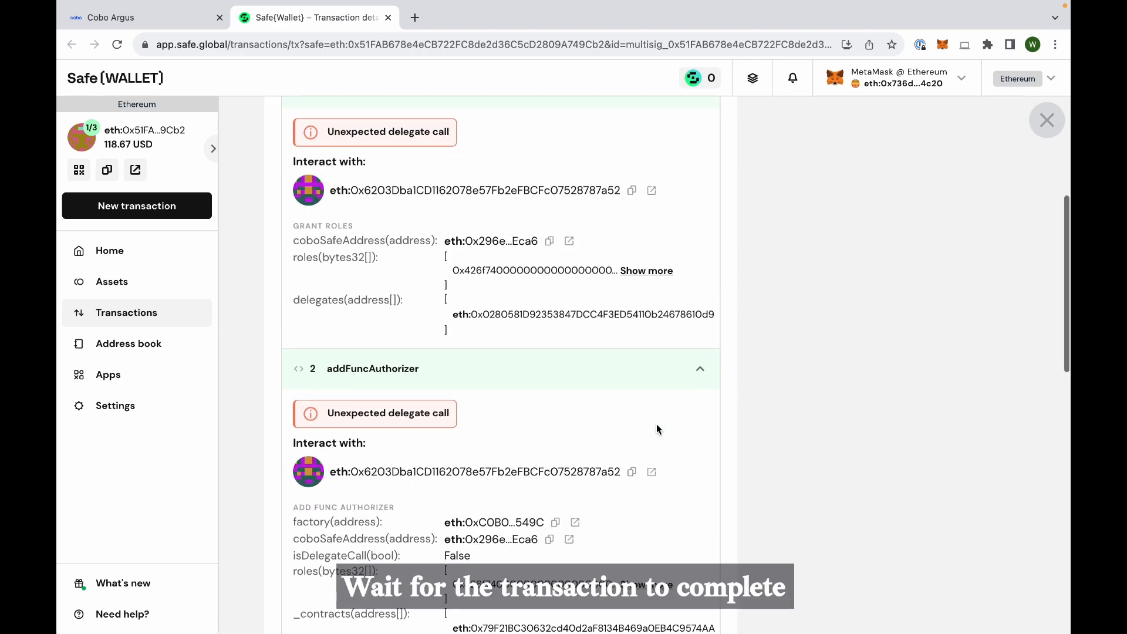
scroll(656, 429, down, 3)
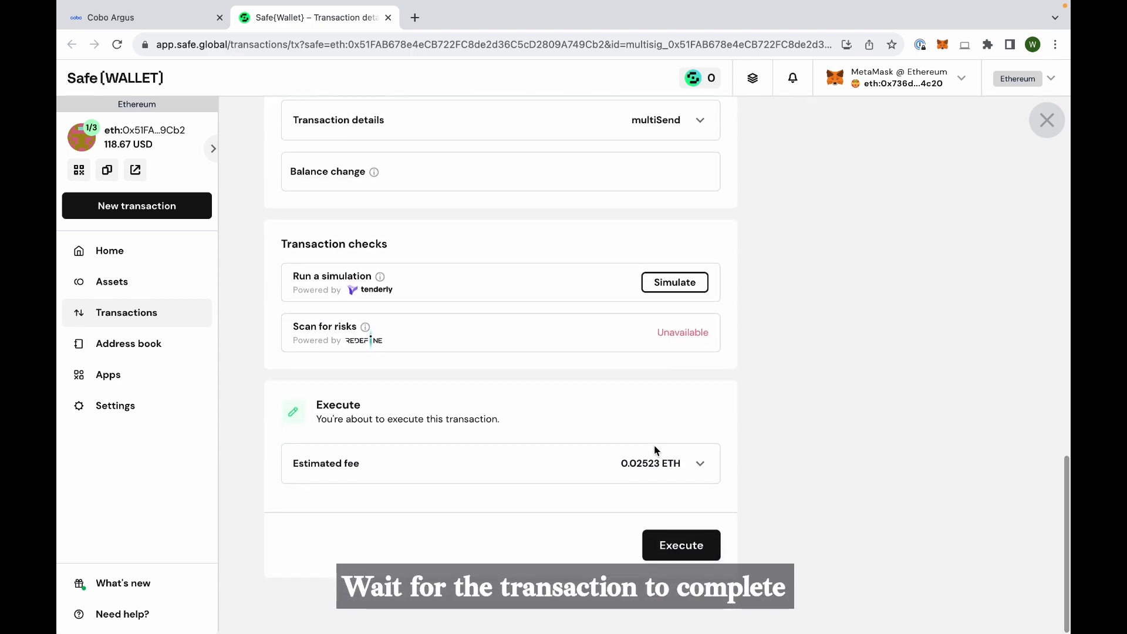
click(661, 547)
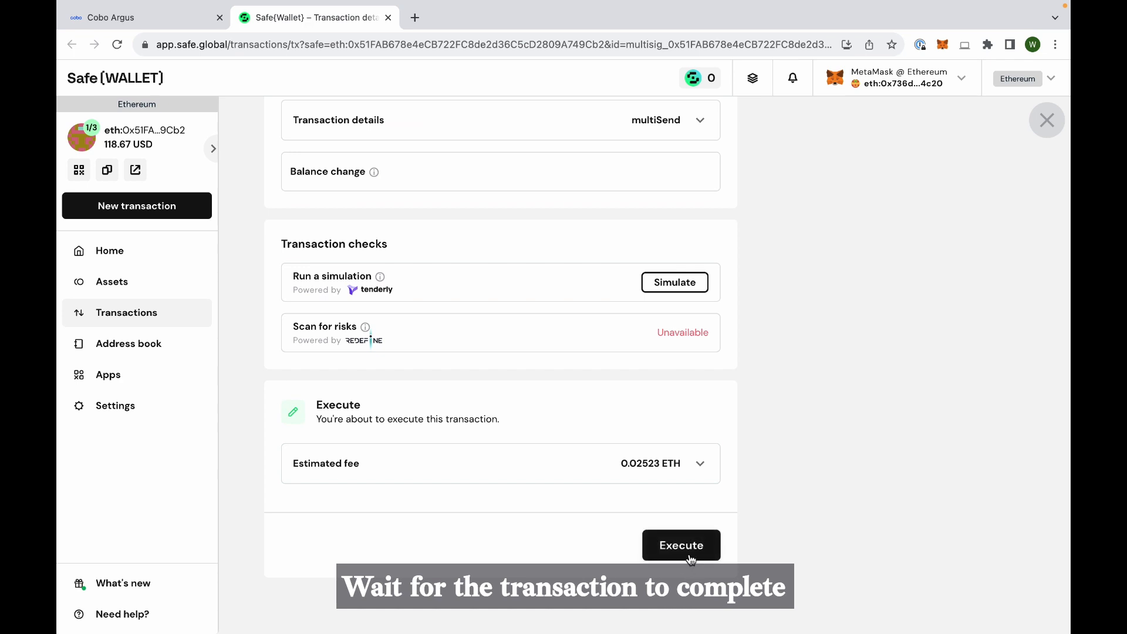
click(666, 546)
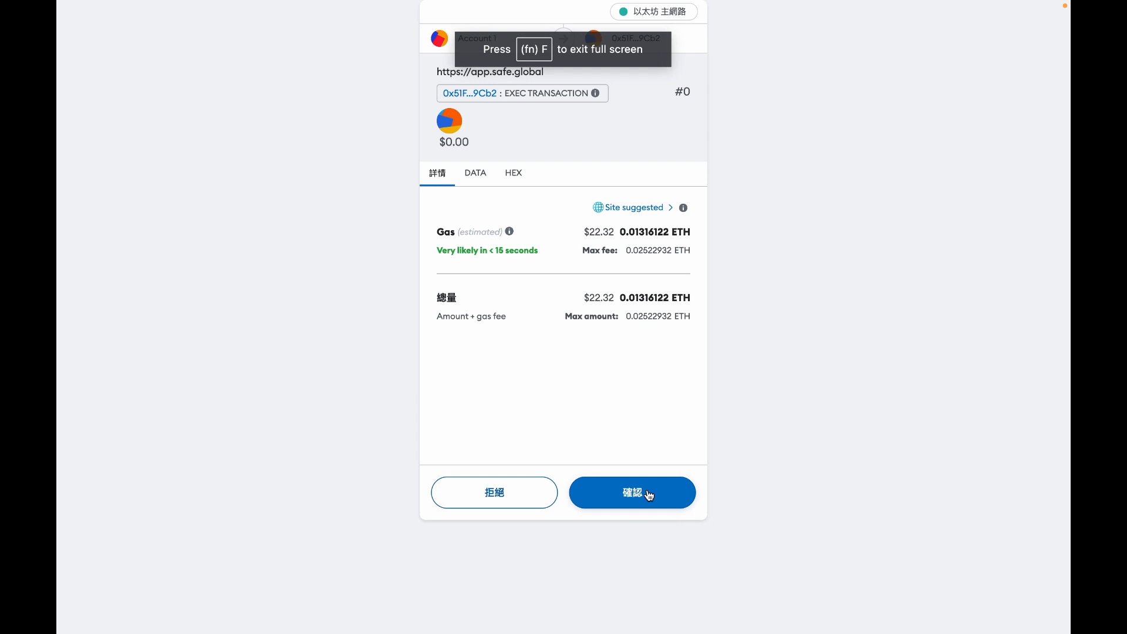
click(634, 494)
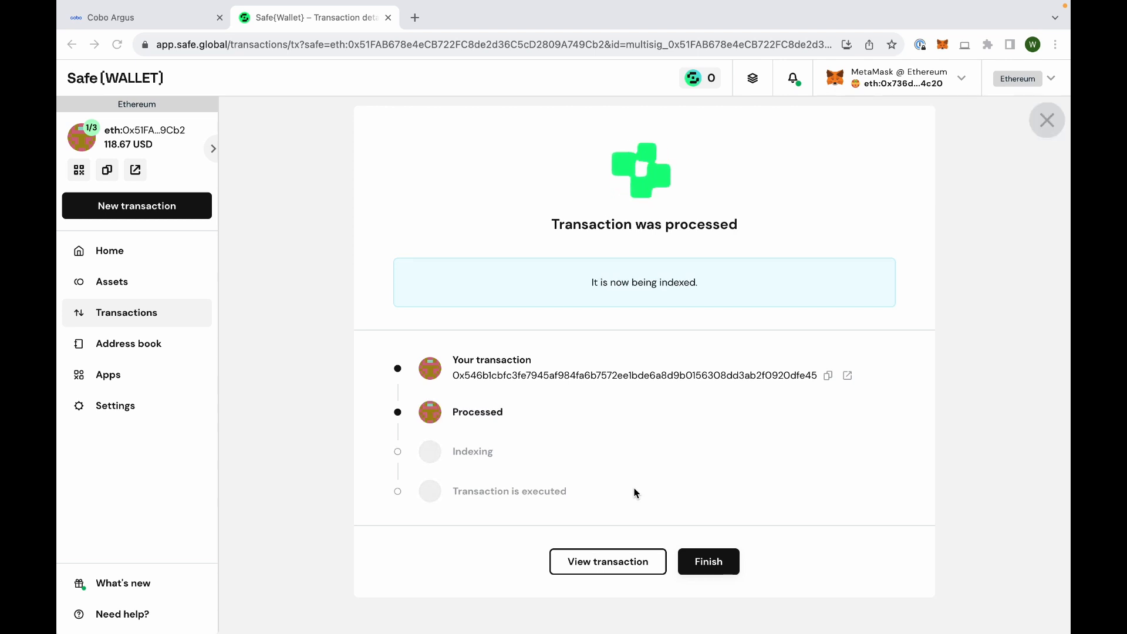
- Finish the processed transaction and examine the details of its grantRoles and addFuncAuthorizer actions
scroll(637, 493, down, 1)
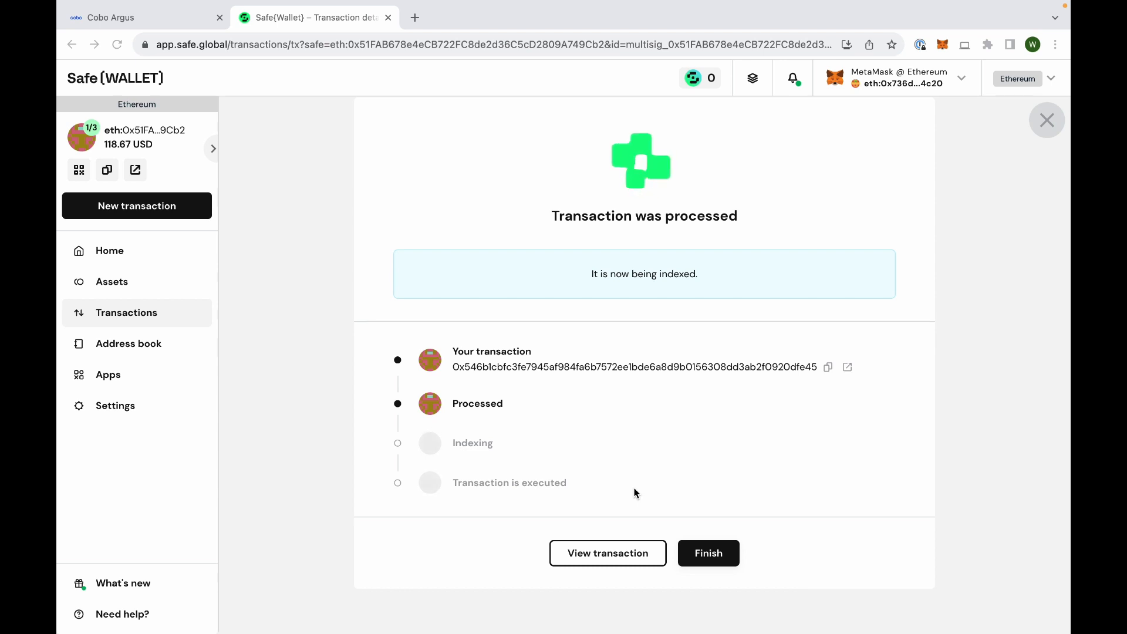
click(711, 554)
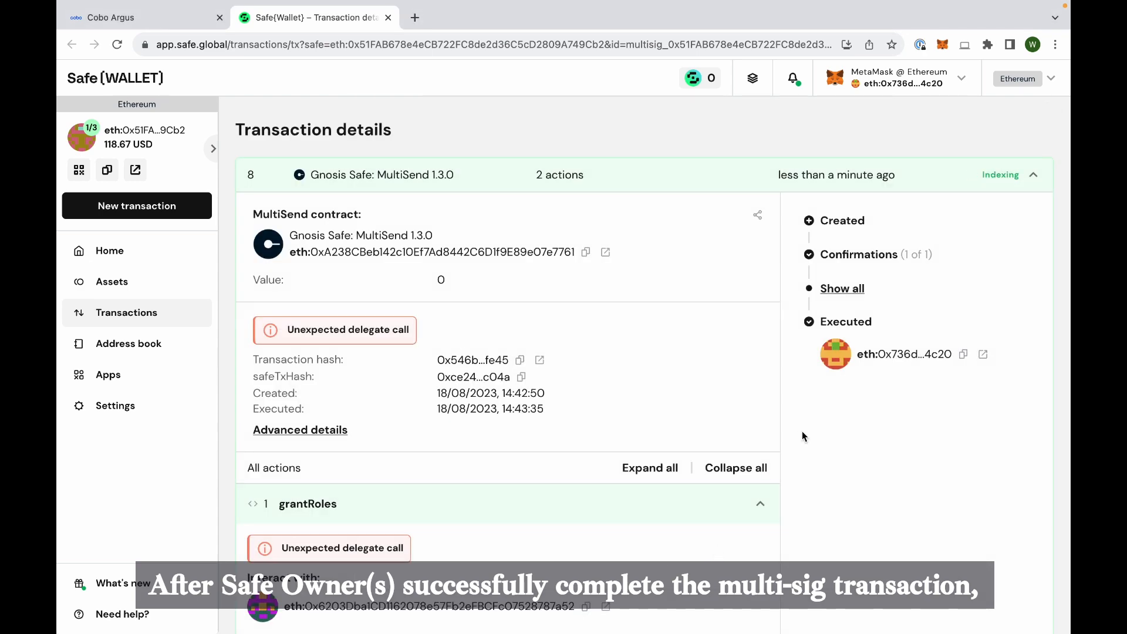
scroll(835, 422, down, 10)
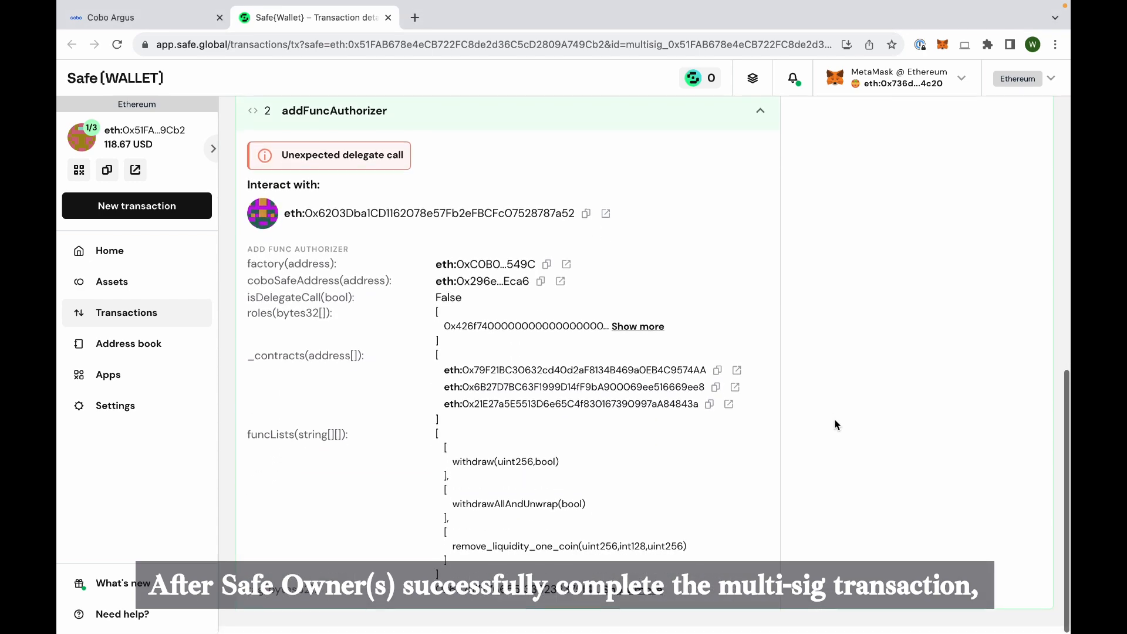
- Switch back to Cobo Argus and view the Ethereum gas deposit address from the strategy bots overview, then close it
click(147, 17)
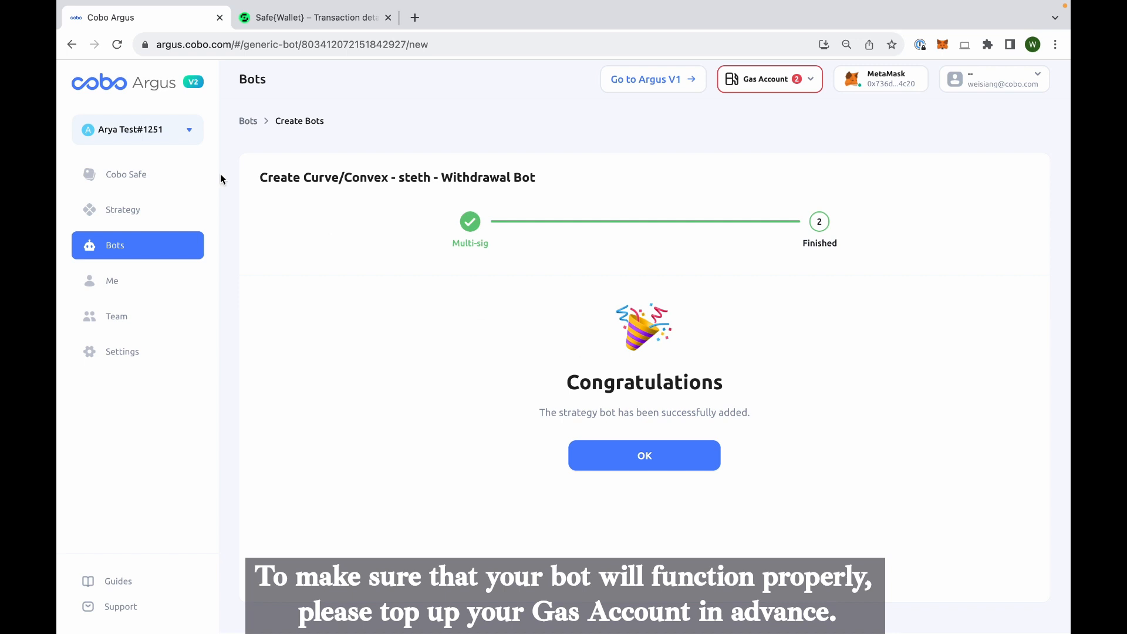
click(111, 247)
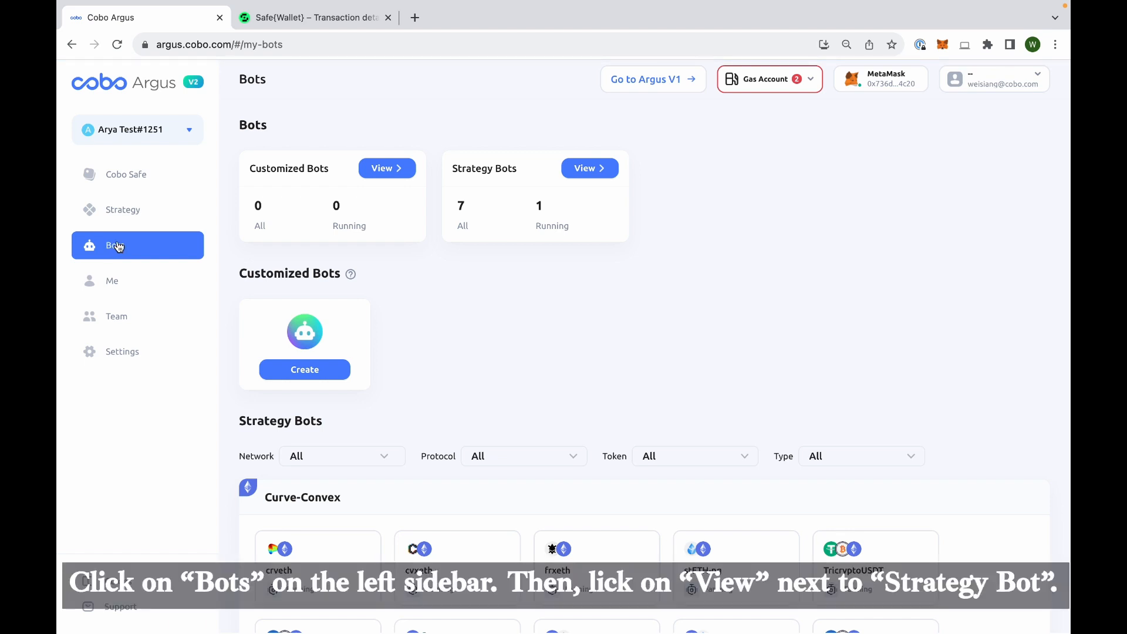
click(586, 169)
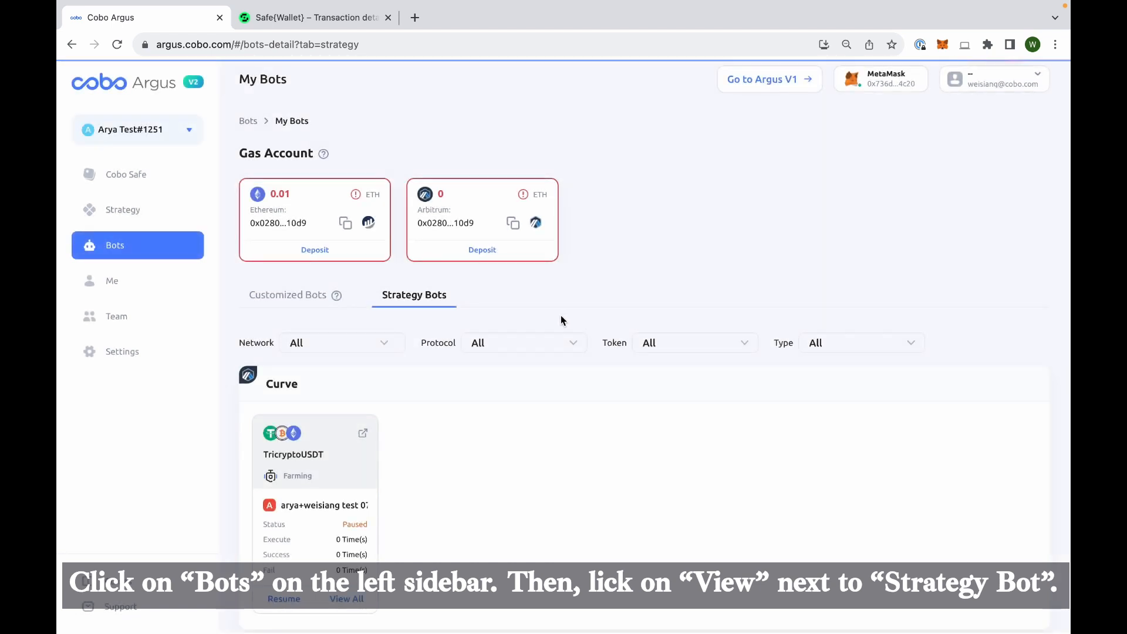
click(304, 253)
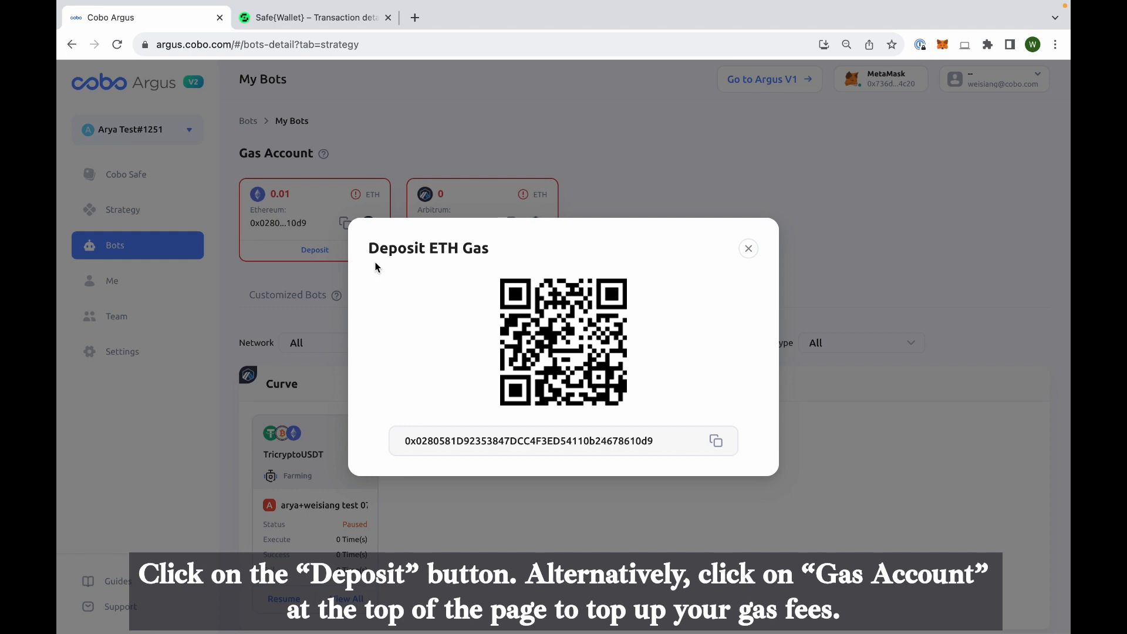
click(750, 249)
- Go to the Cobo Safe overview and view the ETH gas deposit details through the Gas Account, closing them again
click(119, 179)
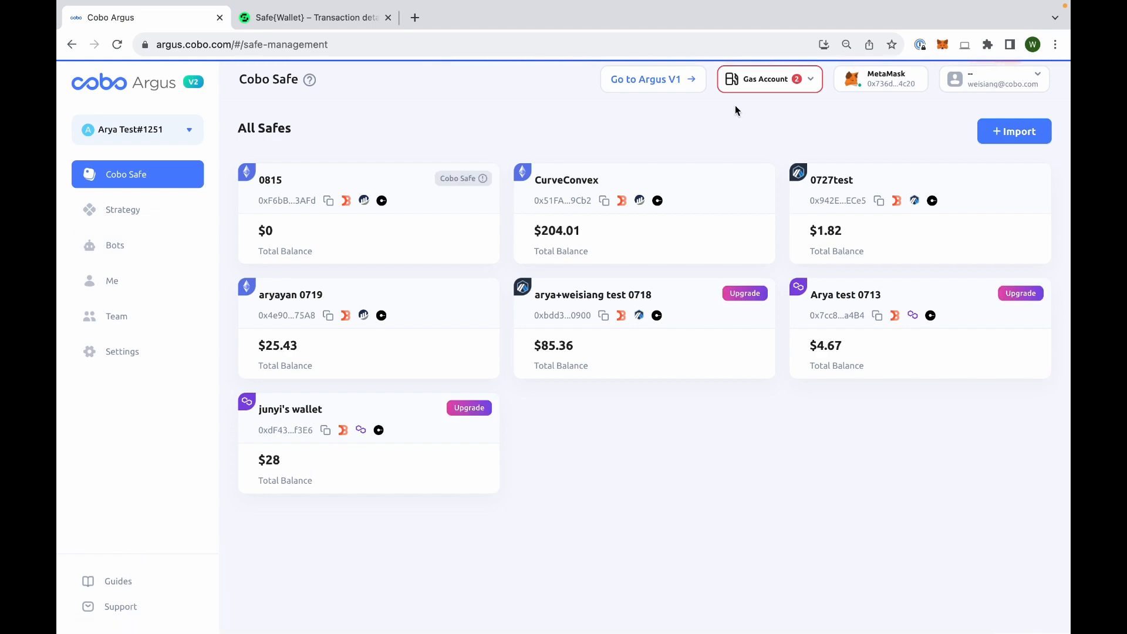
click(768, 85)
click(816, 113)
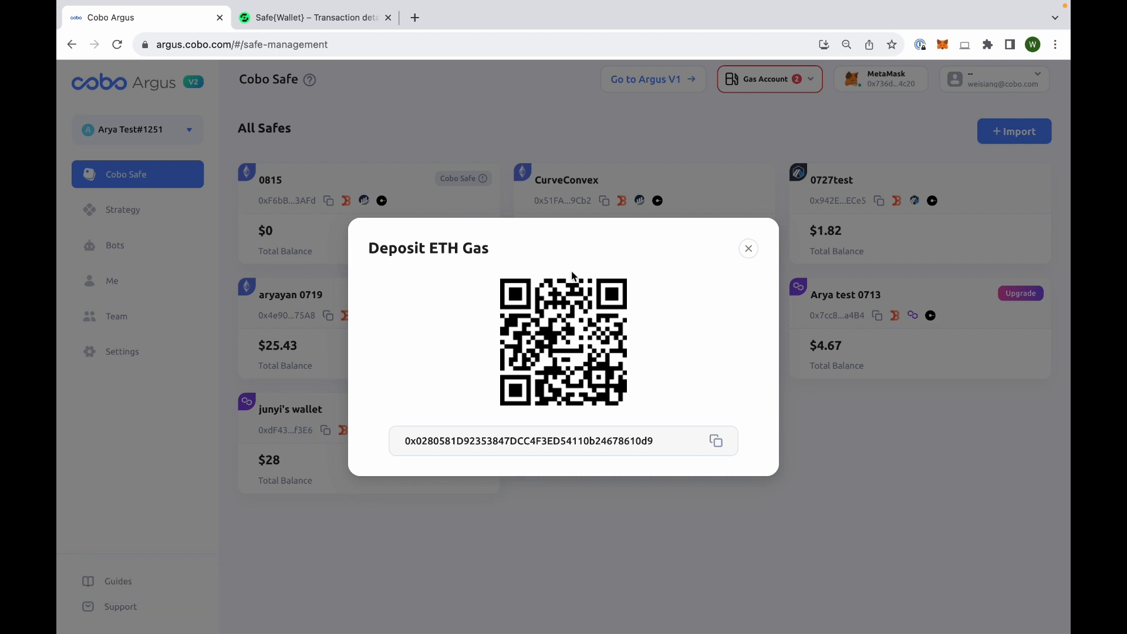
click(749, 249)
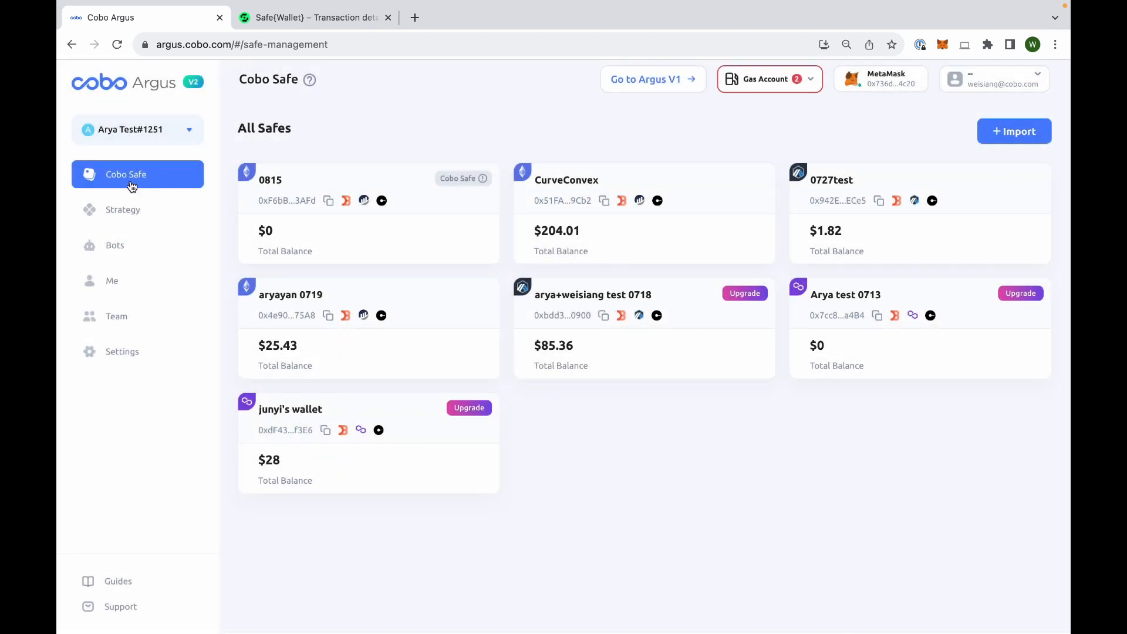
- Return to the strategy bots overview and view all records of the CurveConvex safe's steth Withdrawal bot
click(113, 244)
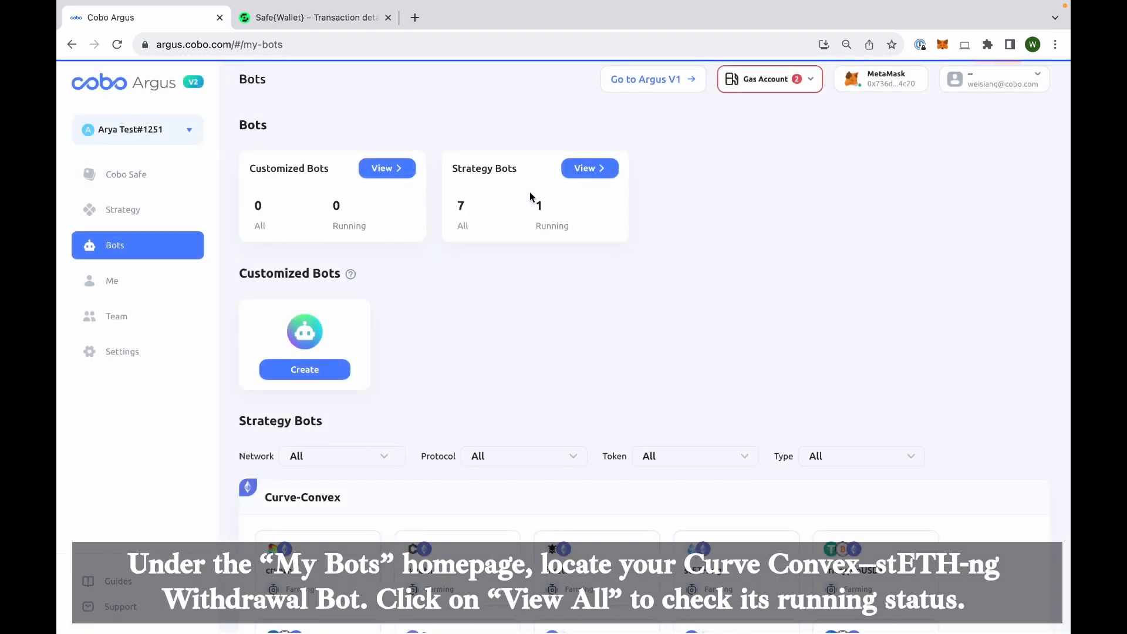
click(587, 169)
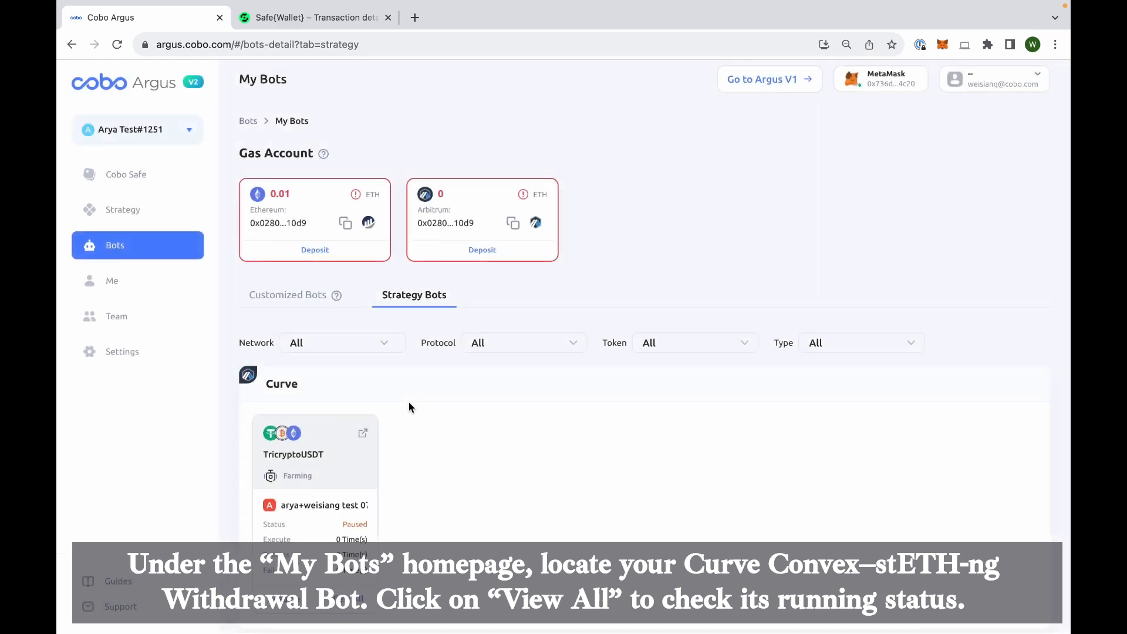
scroll(408, 403, down, 8)
scroll(409, 405, down, 6)
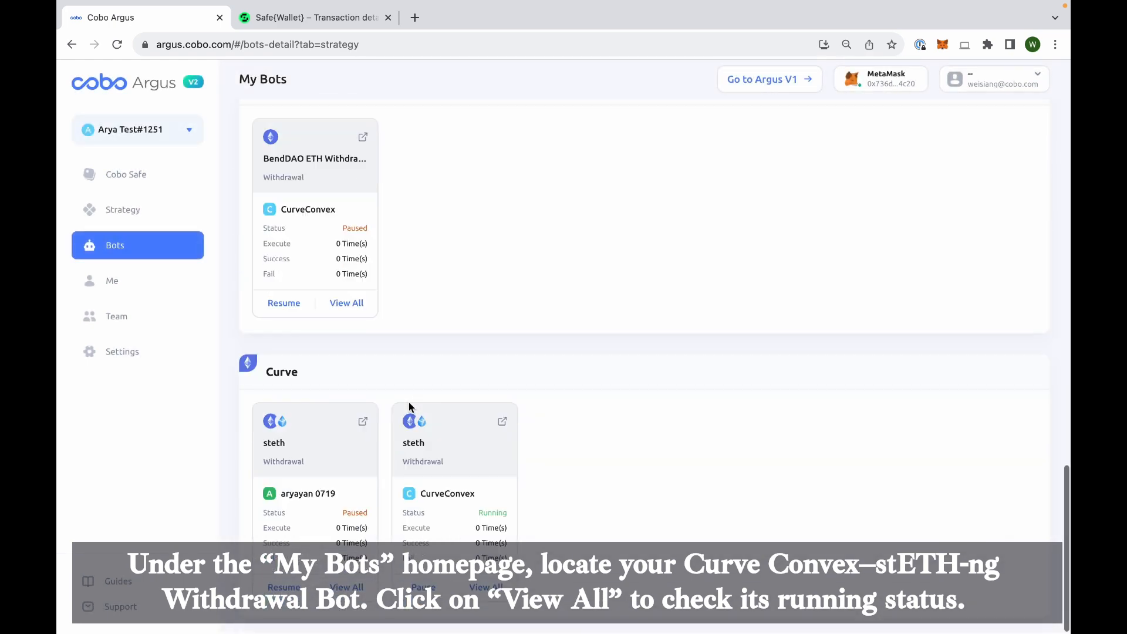
click(480, 589)
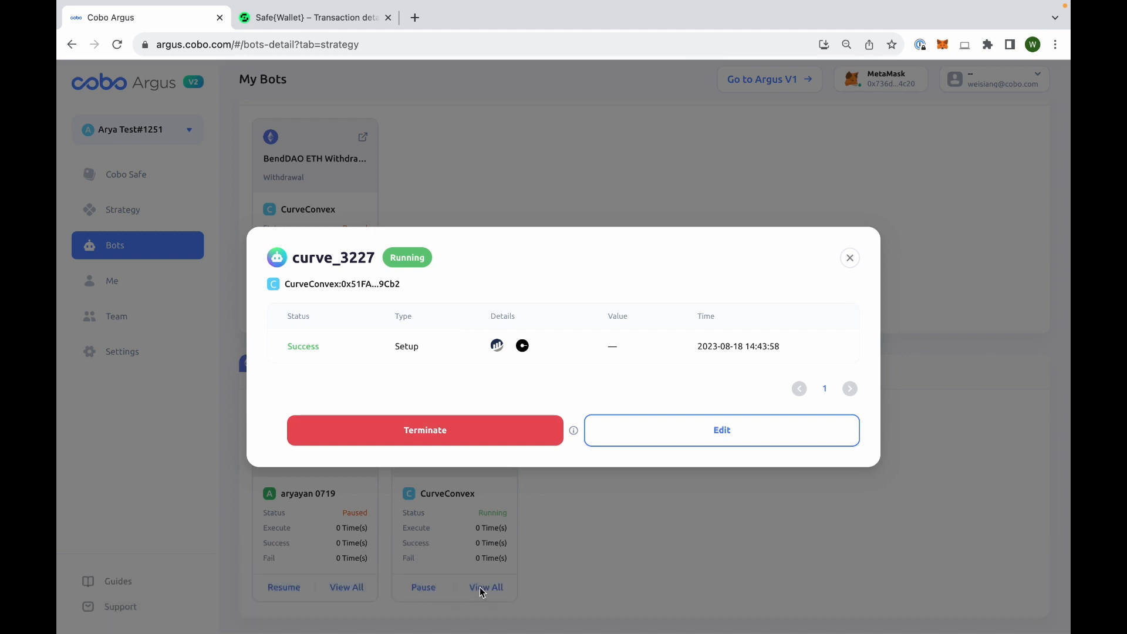